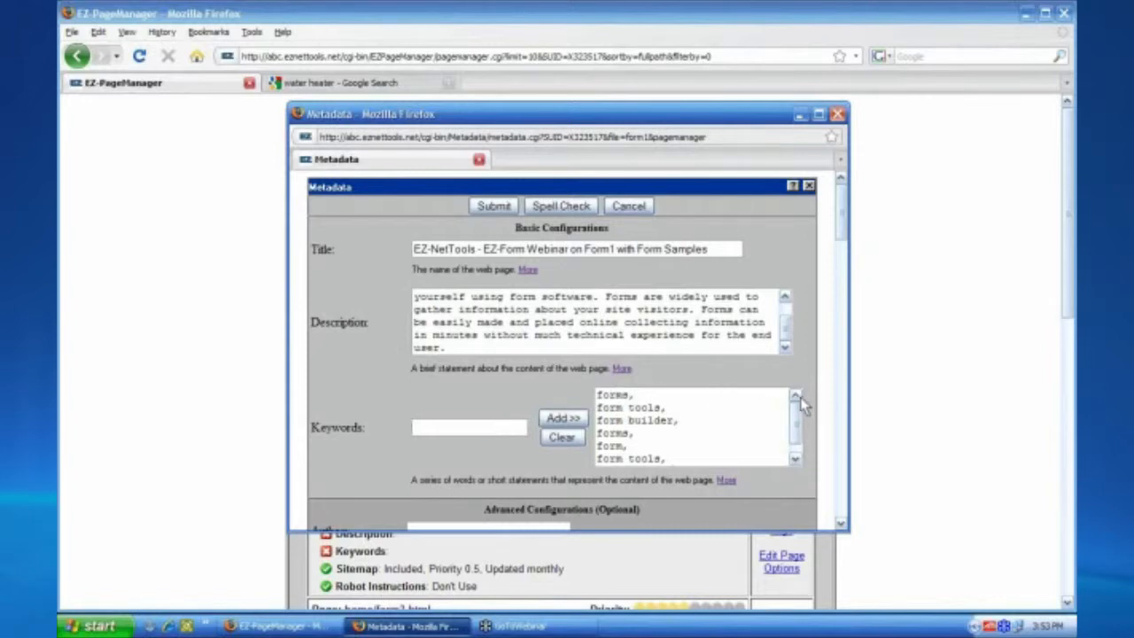
Add "water heater" to the form1 page's keywords list in the Metadata window
drag(798, 407, 799, 432)
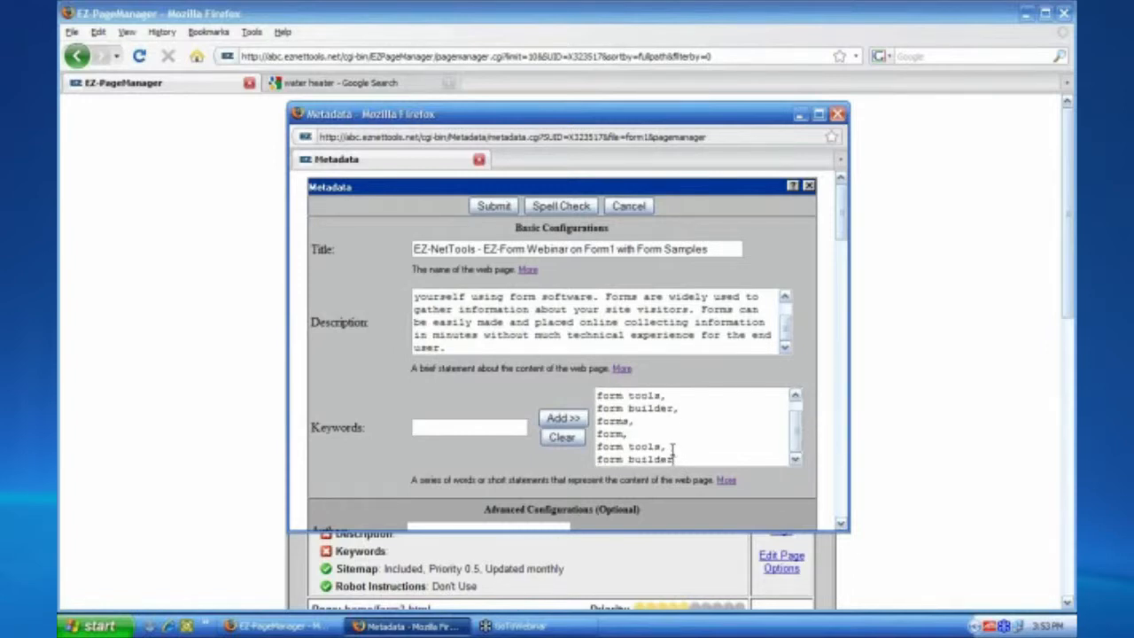
click(680, 408)
click(801, 424)
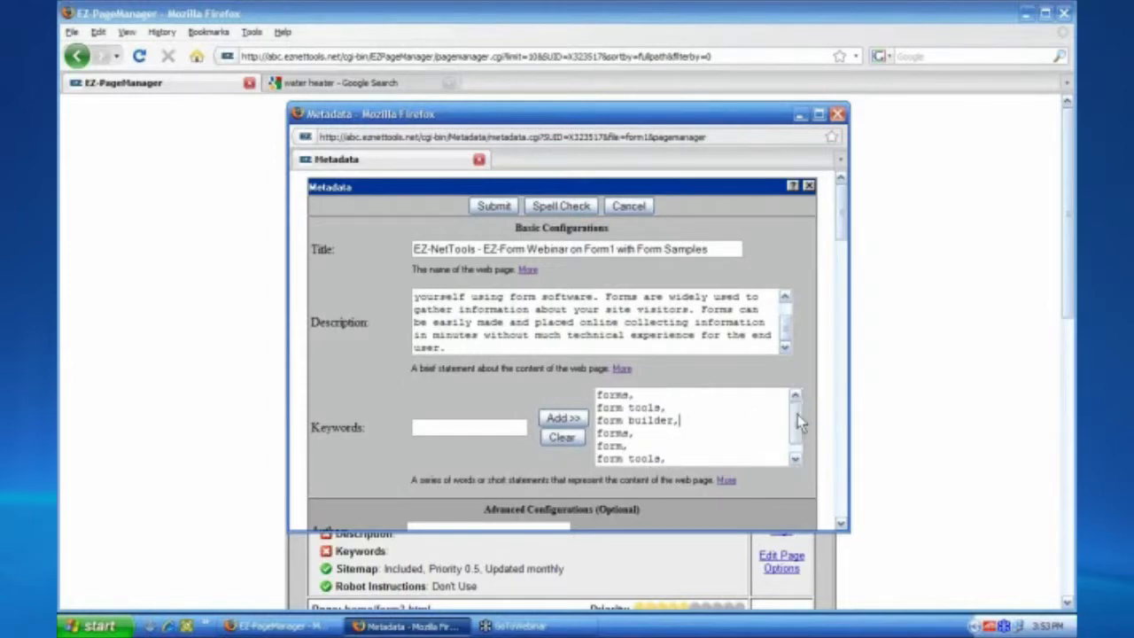
click(800, 424)
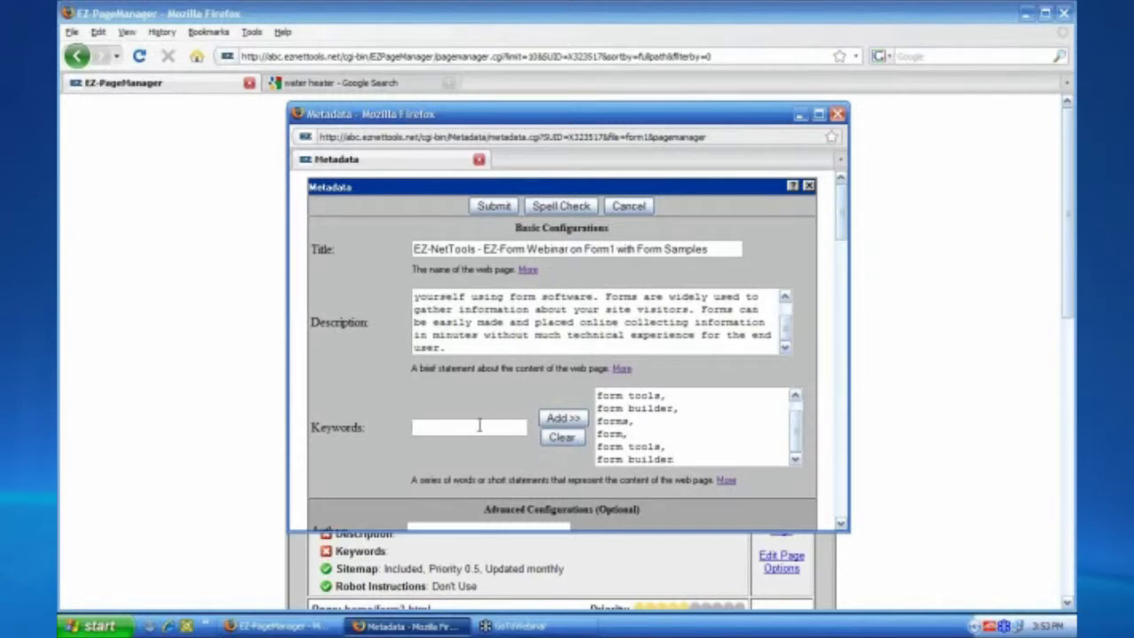
click(478, 426)
text(water heater)
click(563, 418)
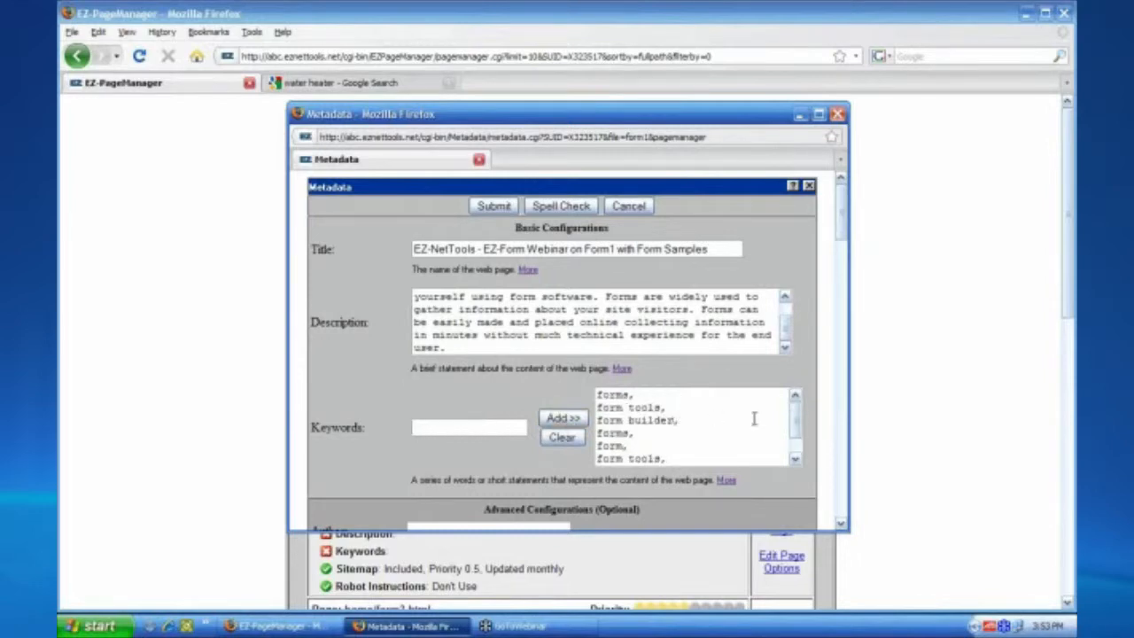
drag(795, 417, 796, 439)
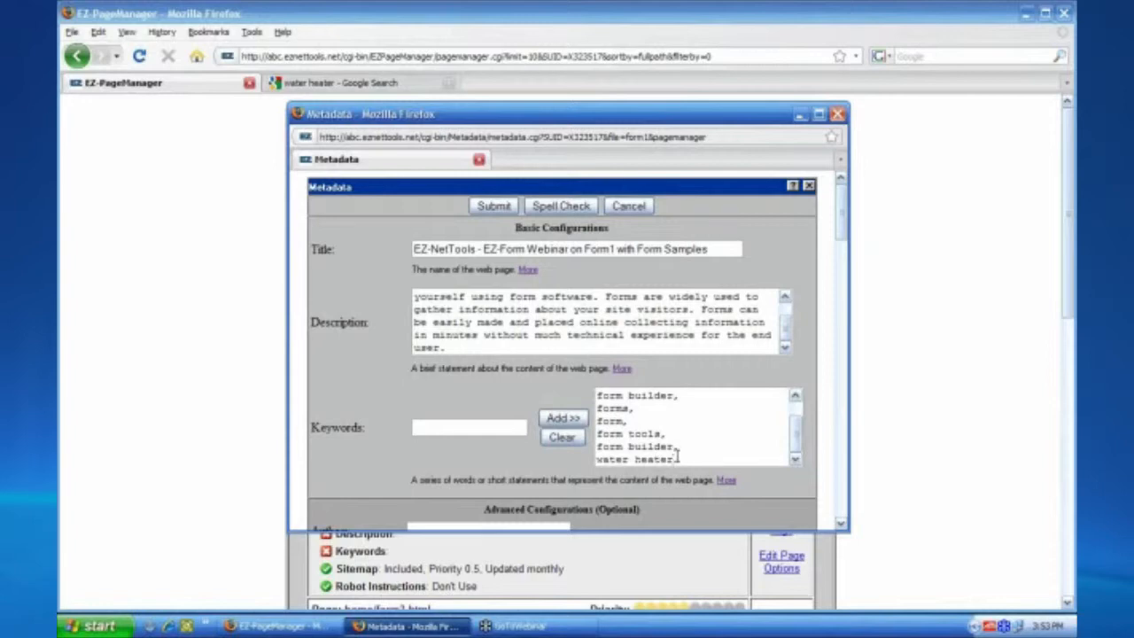
Try to delete every entry in the metadata keywords list, and undo the deletion
click(489, 430)
click(797, 434)
mouse_move(796, 431)
mouse_down()
mouse_move(798, 418)
mouse_move(797, 440)
mouse_up()
drag(802, 438, 800, 424)
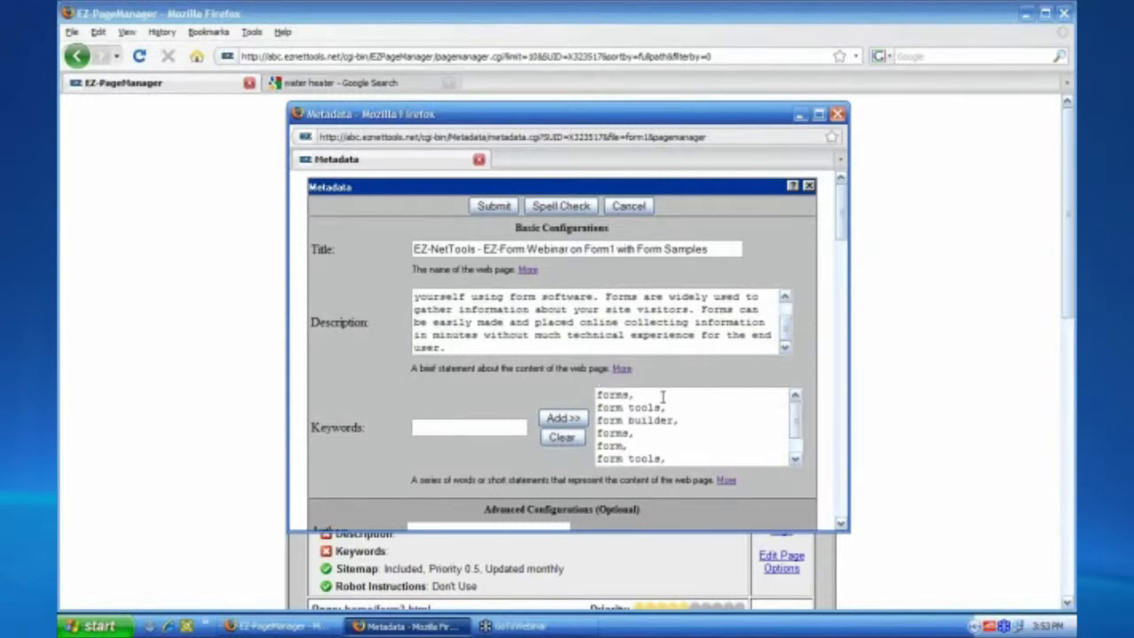
drag(598, 395, 680, 479)
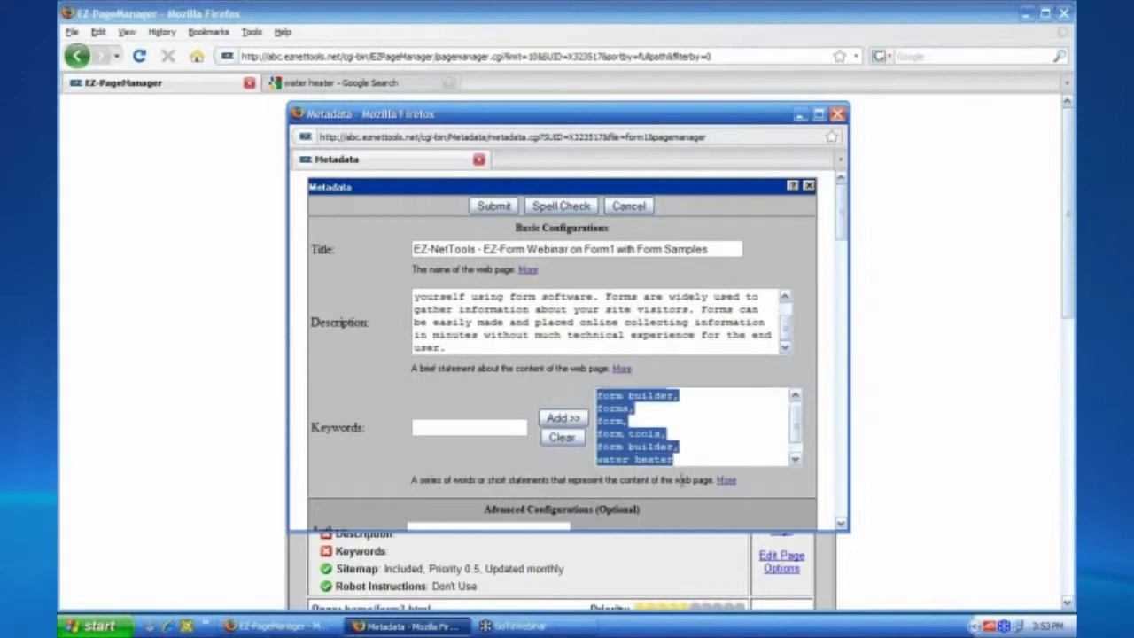
key(Delete)
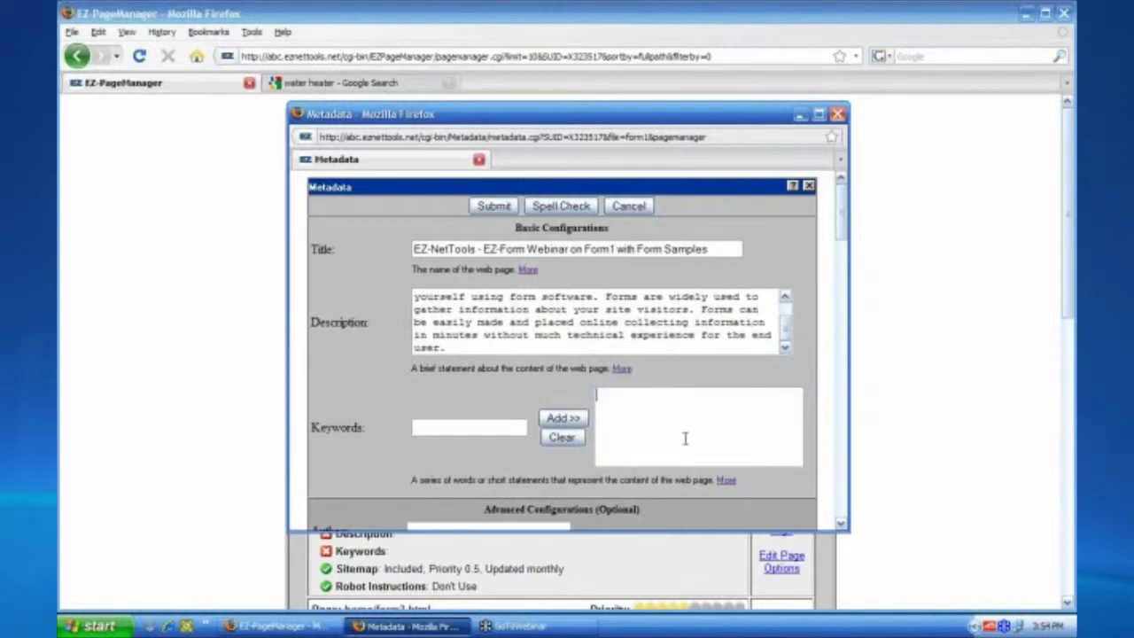
key(ctrl+z)
scroll(796, 425, up, 5)
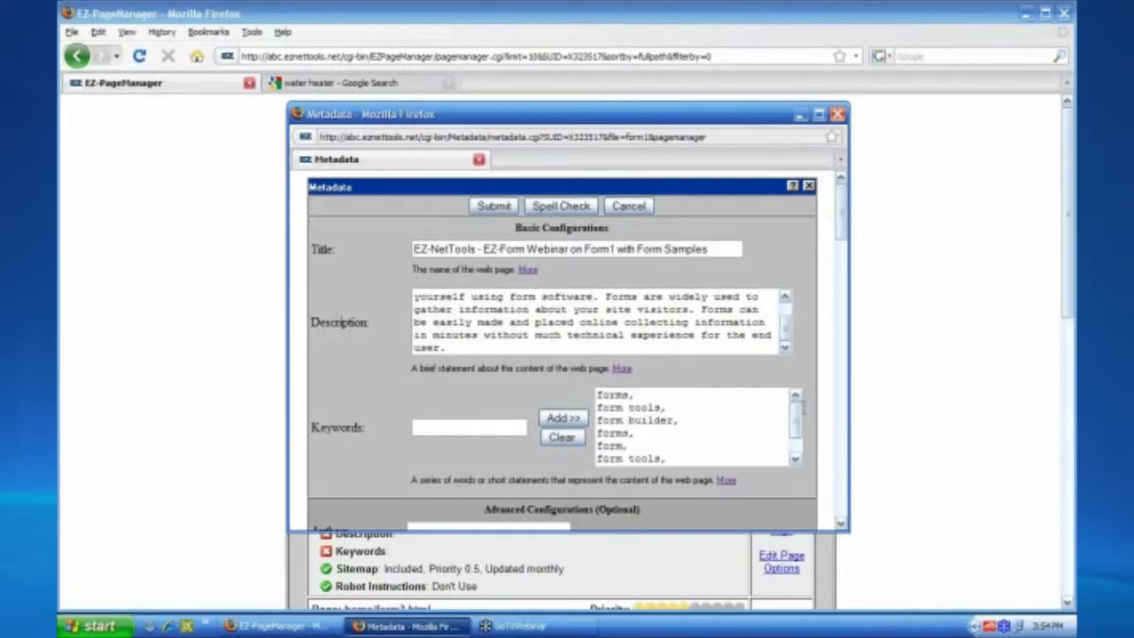
Review the keywords list in the page's metadata, from the form-related terms to the "water heater" entry
drag(797, 415, 717, 449)
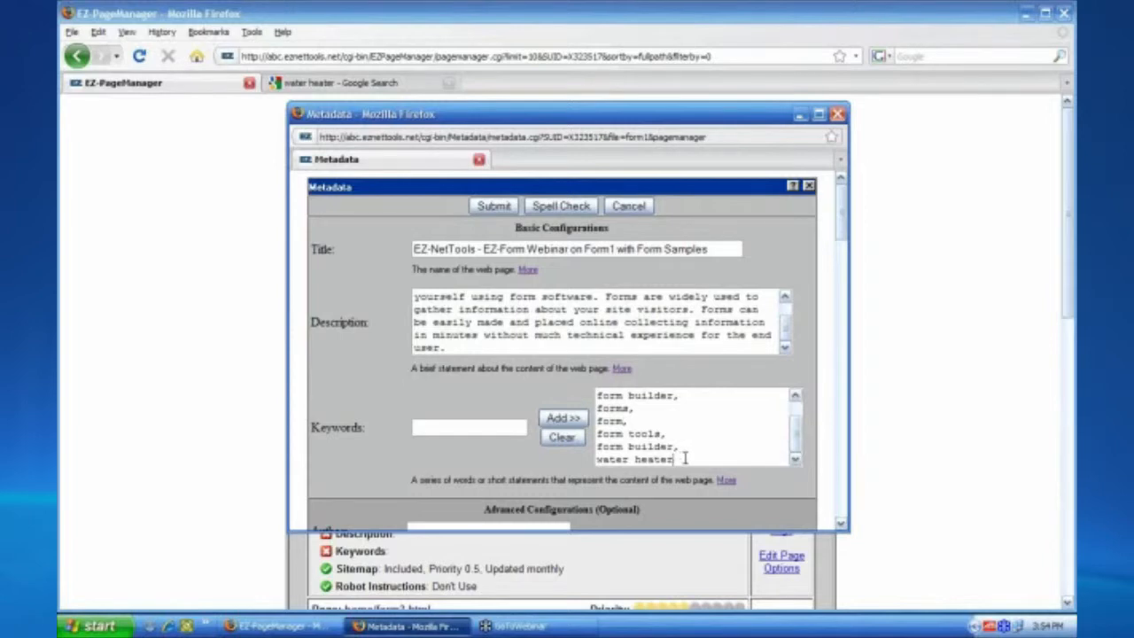
drag(682, 458, 596, 459)
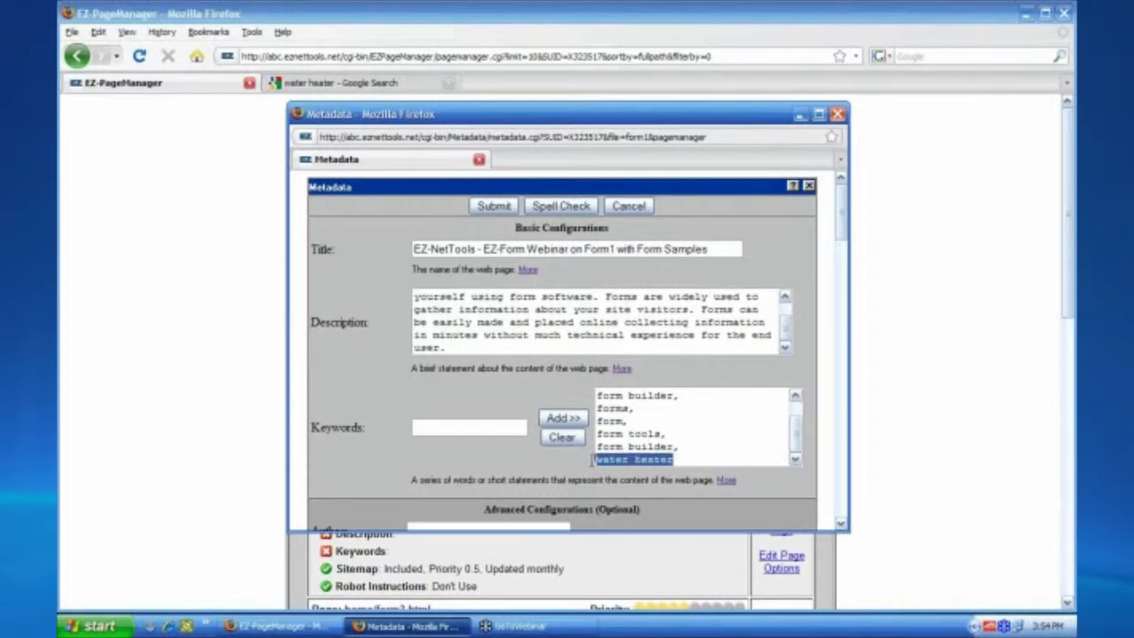
click(685, 445)
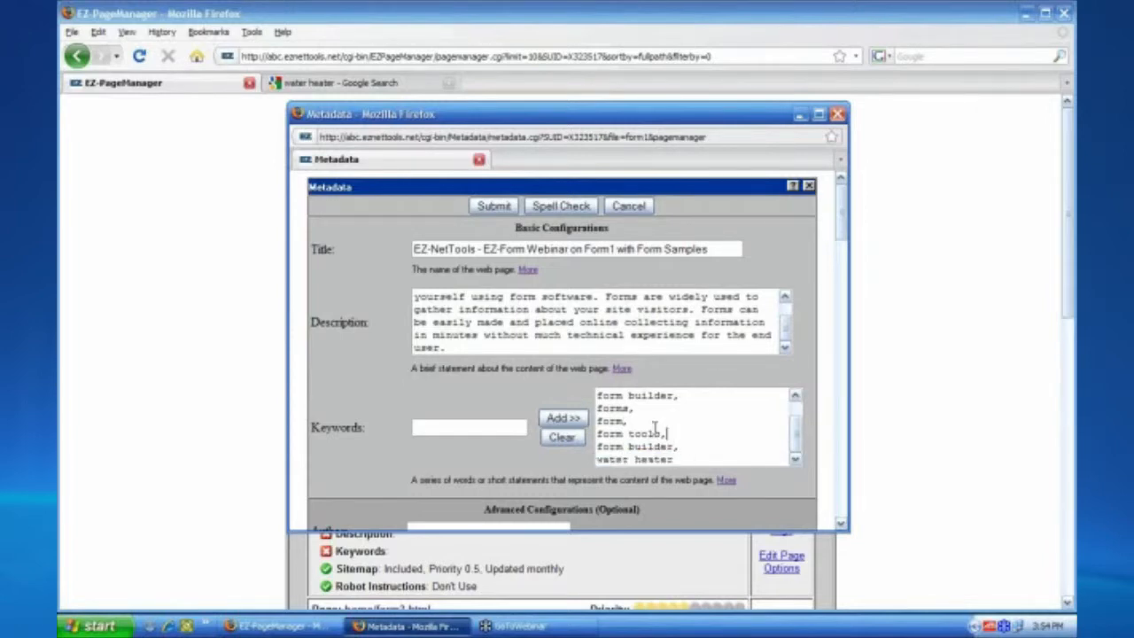
click(697, 399)
drag(797, 440, 799, 427)
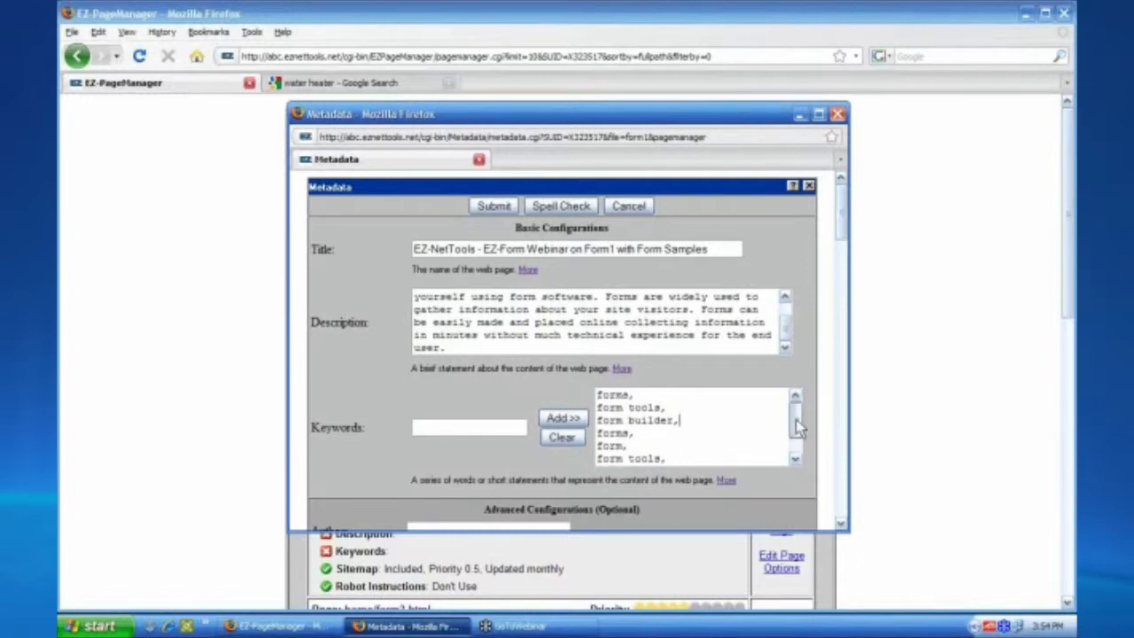
drag(596, 394, 677, 413)
click(673, 417)
drag(798, 421, 801, 442)
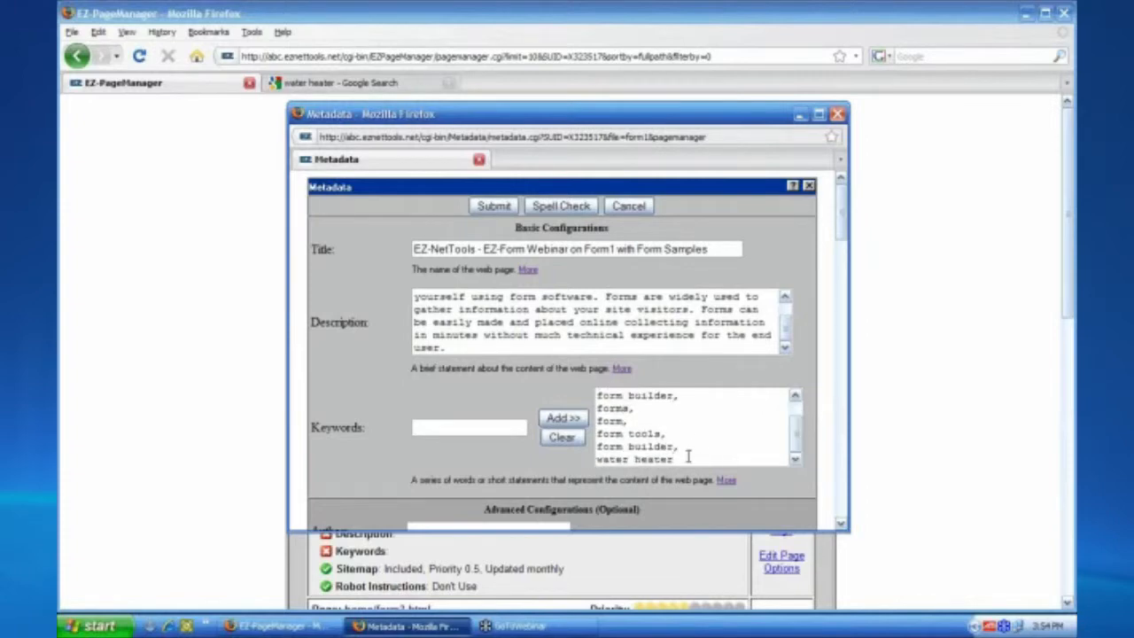
Switch to the Google results page and run the search for "water heater" again
click(399, 88)
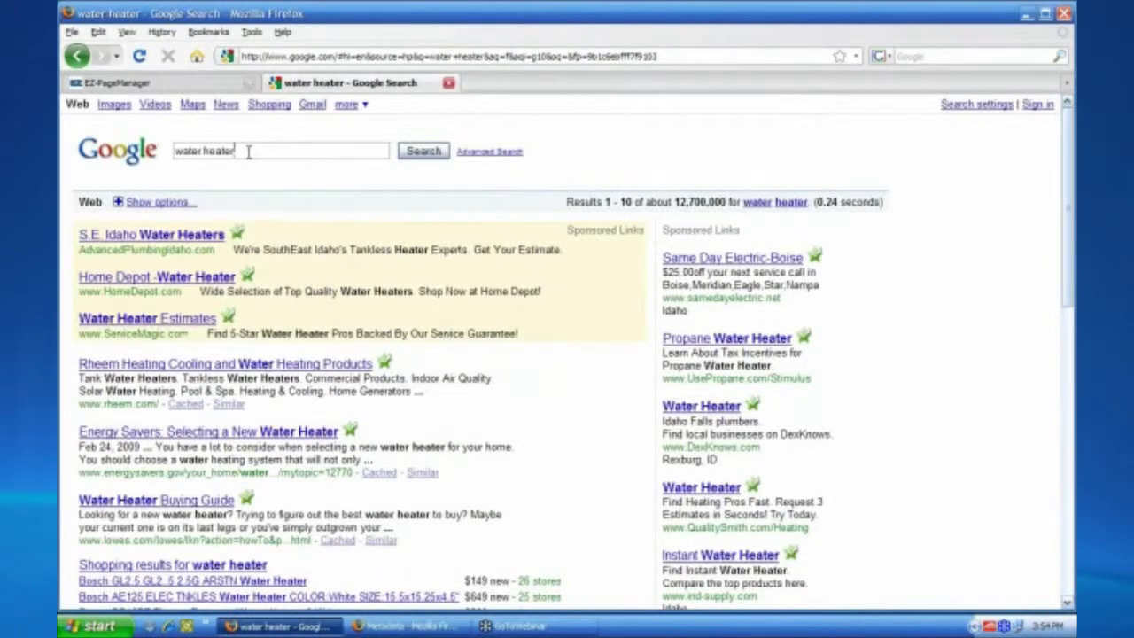
drag(268, 150, 174, 150)
click(406, 151)
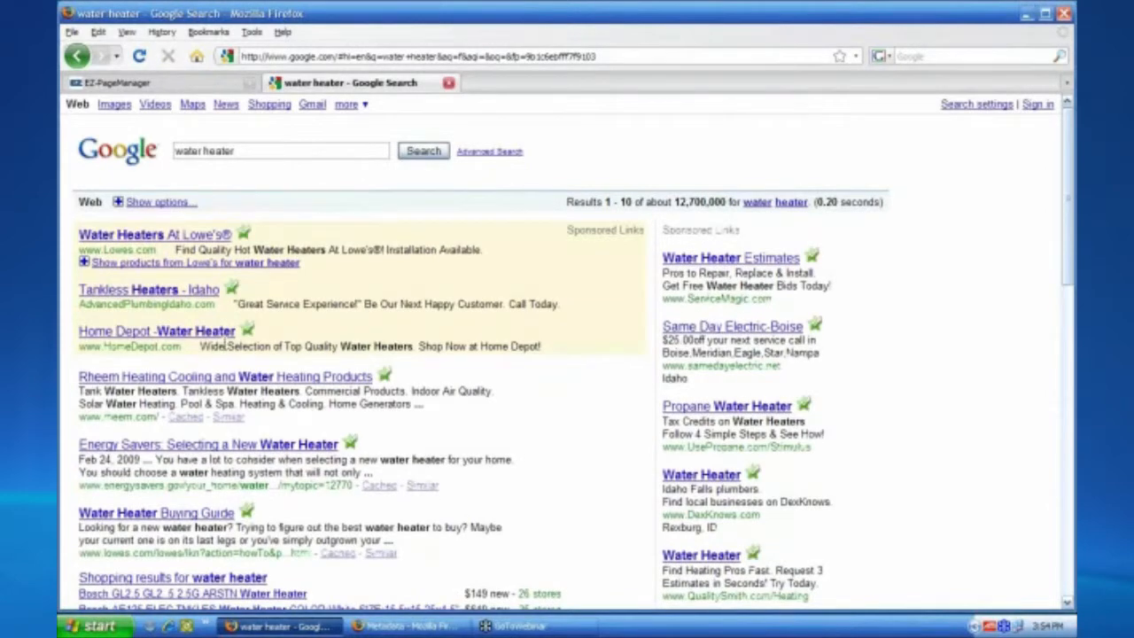
Examine the water heater search results, down to the web address of the Bradford White Corporation listing
scroll(227, 347, down, 1)
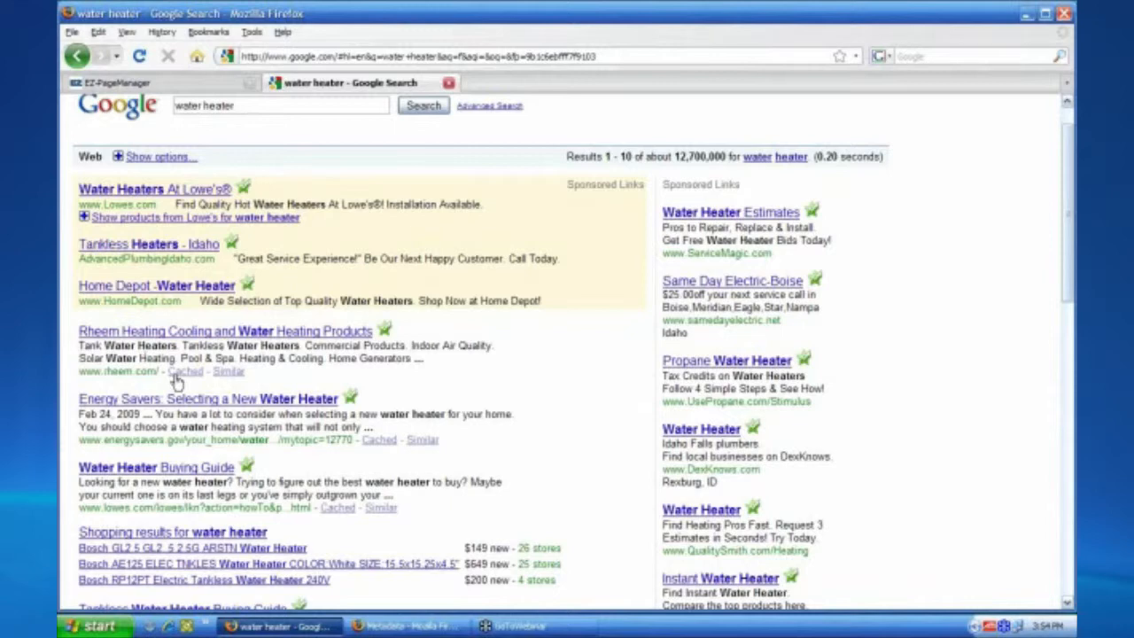
scroll(175, 379, down, 1)
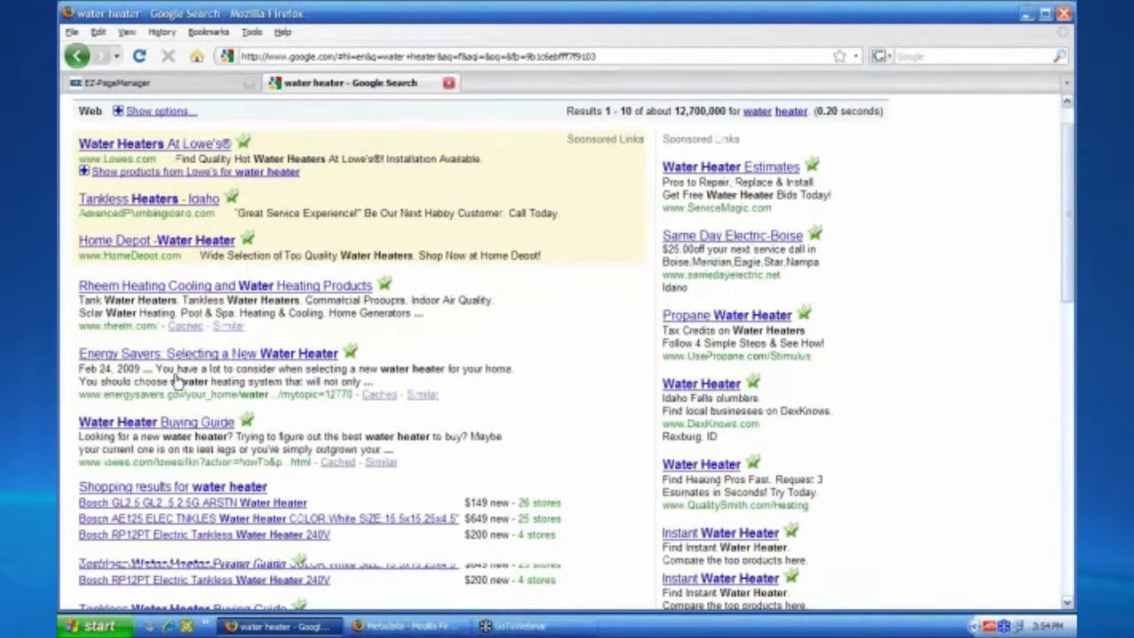
scroll(175, 380, down, 7)
scroll(168, 371, up, 6)
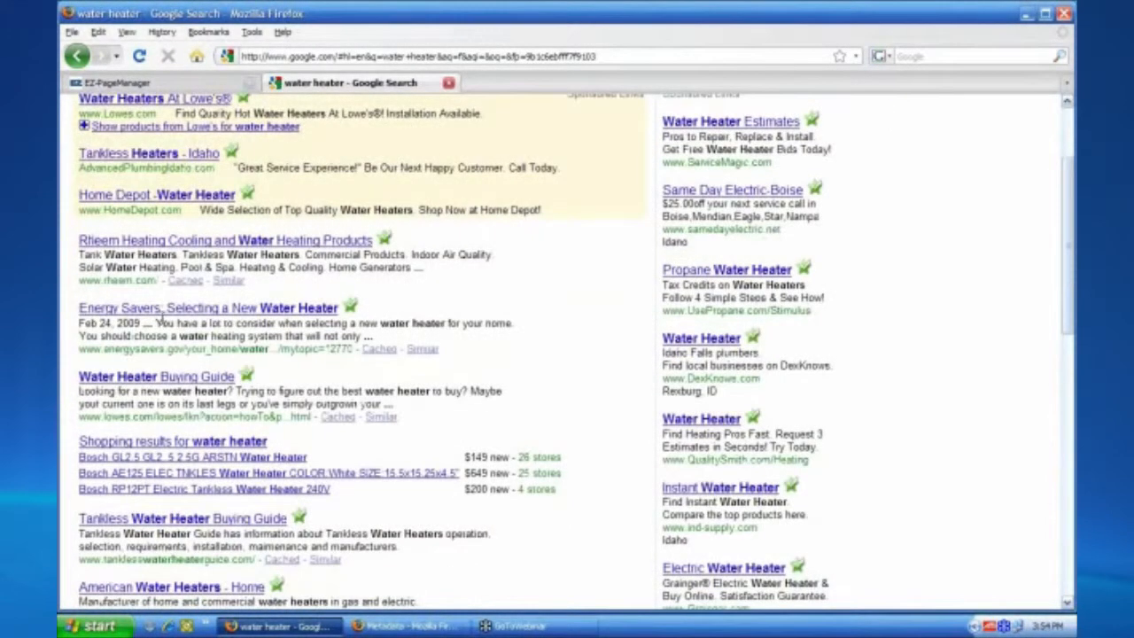
scroll(346, 322, up, 3)
scroll(342, 324, down, 3)
scroll(341, 323, down, 1)
scroll(146, 368, down, 6)
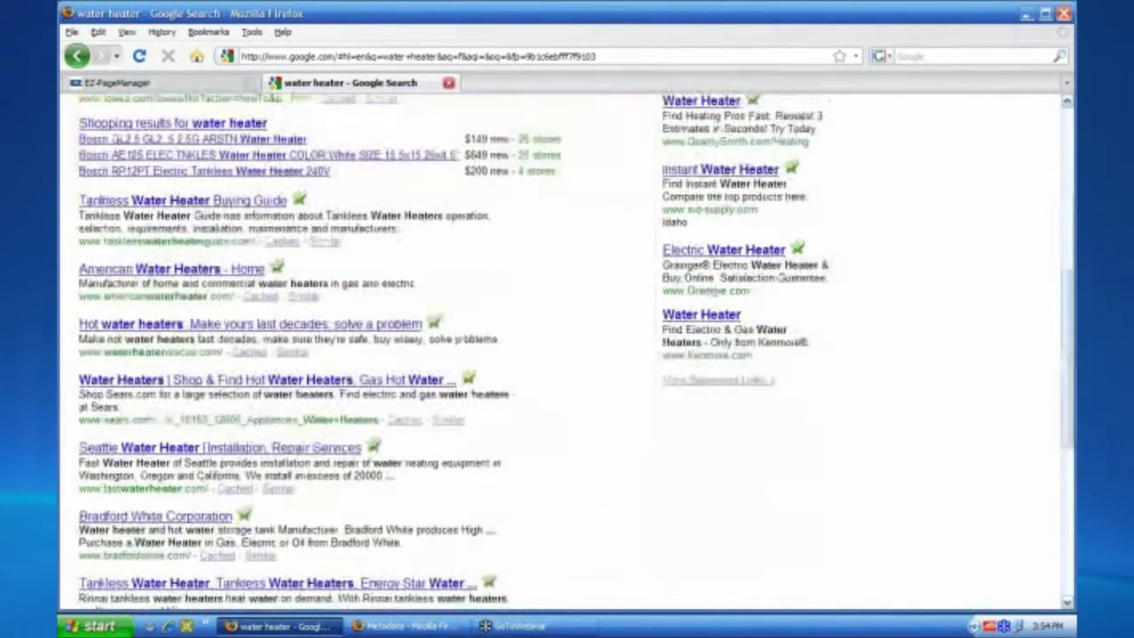
scroll(146, 368, down, 4)
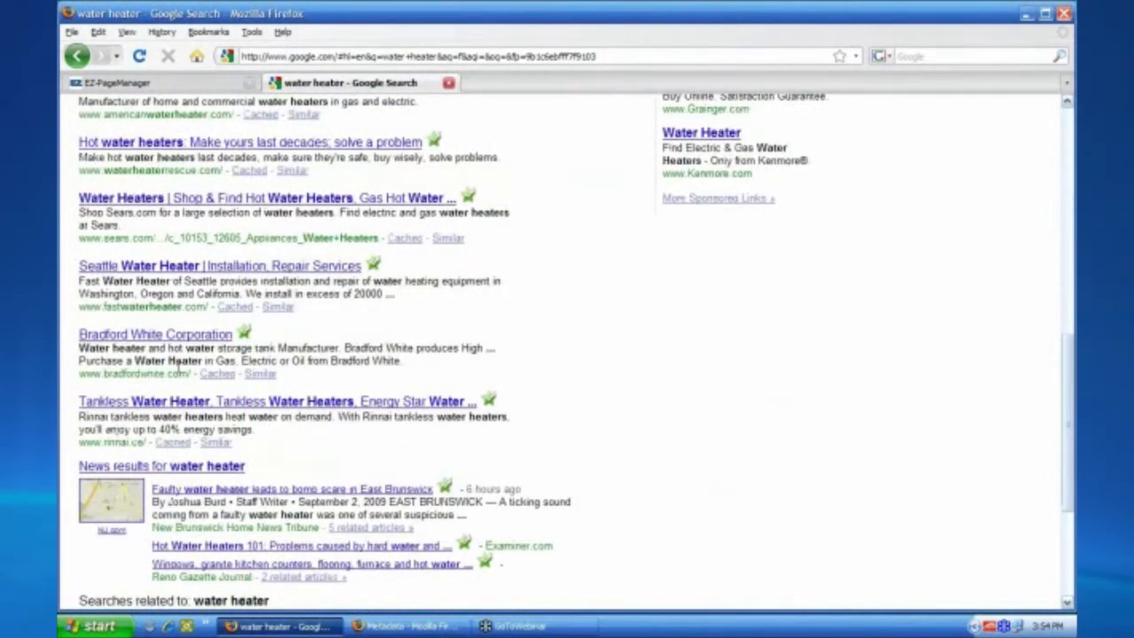
drag(185, 373, 82, 373)
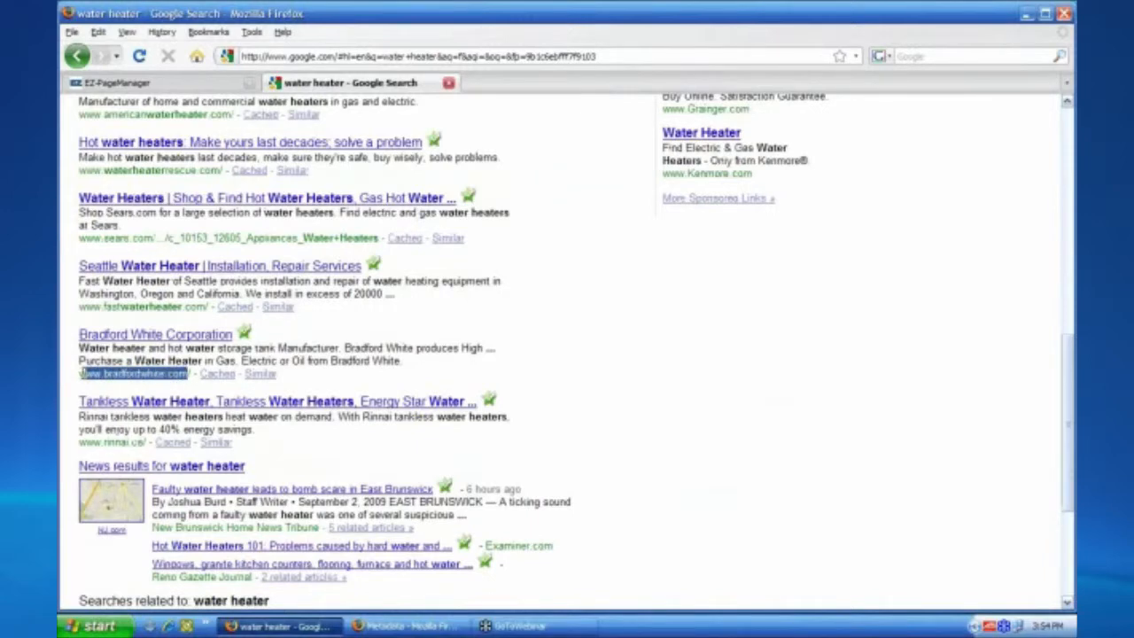
click(83, 373)
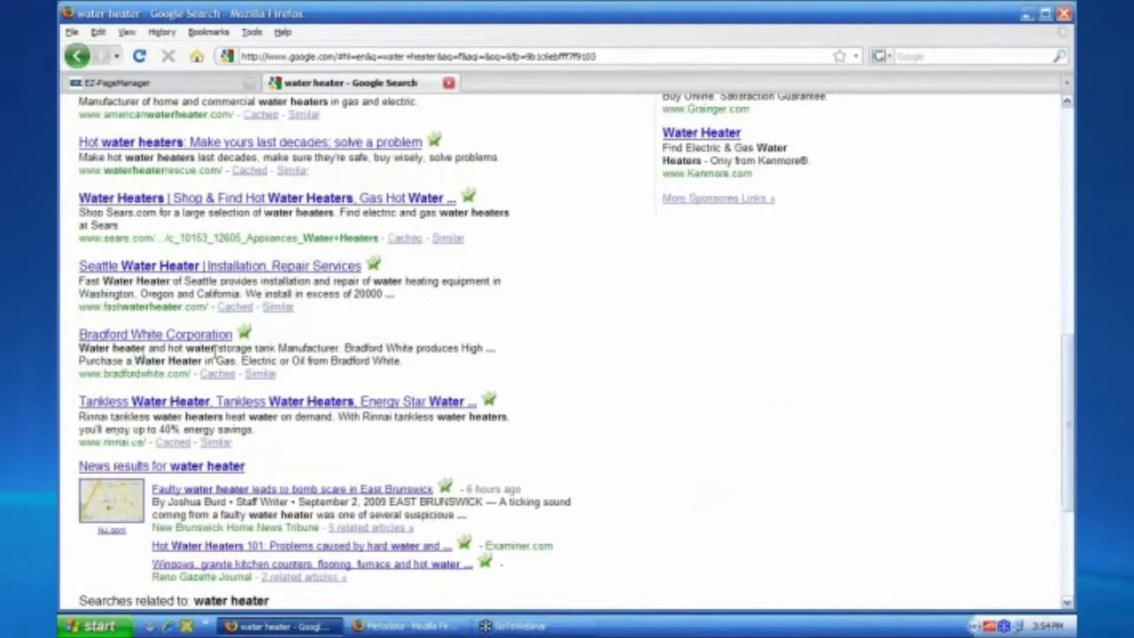
Look through the whole water heater results page again, including the news results and related searches
scroll(215, 354, down, 5)
scroll(215, 354, up, 5)
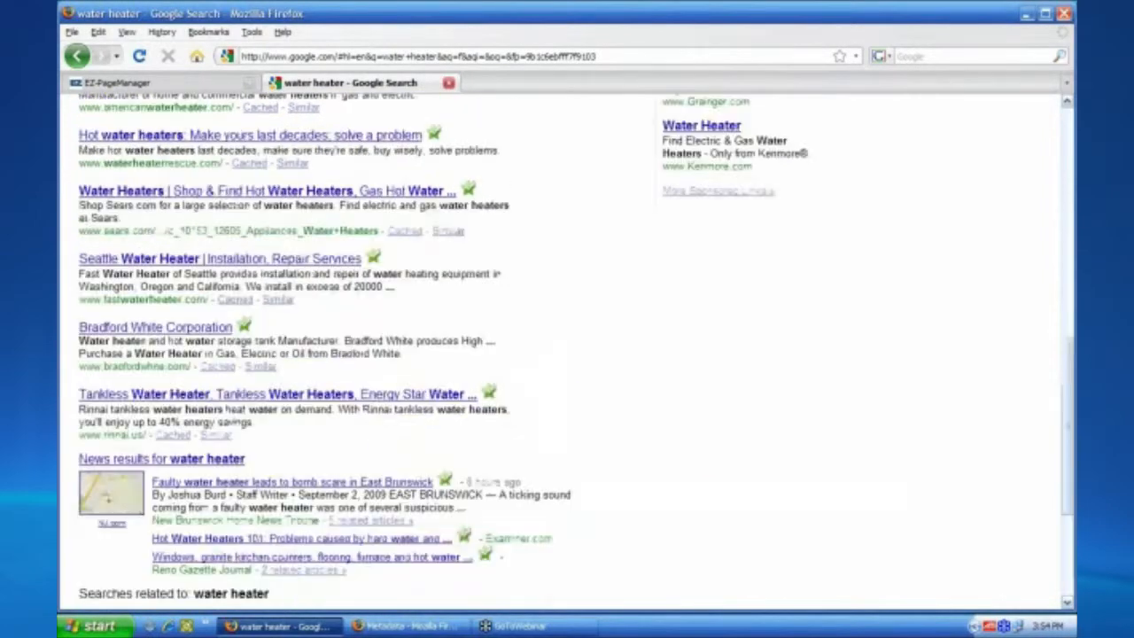
scroll(567, 351, up, 12)
scroll(567, 351, down, 2)
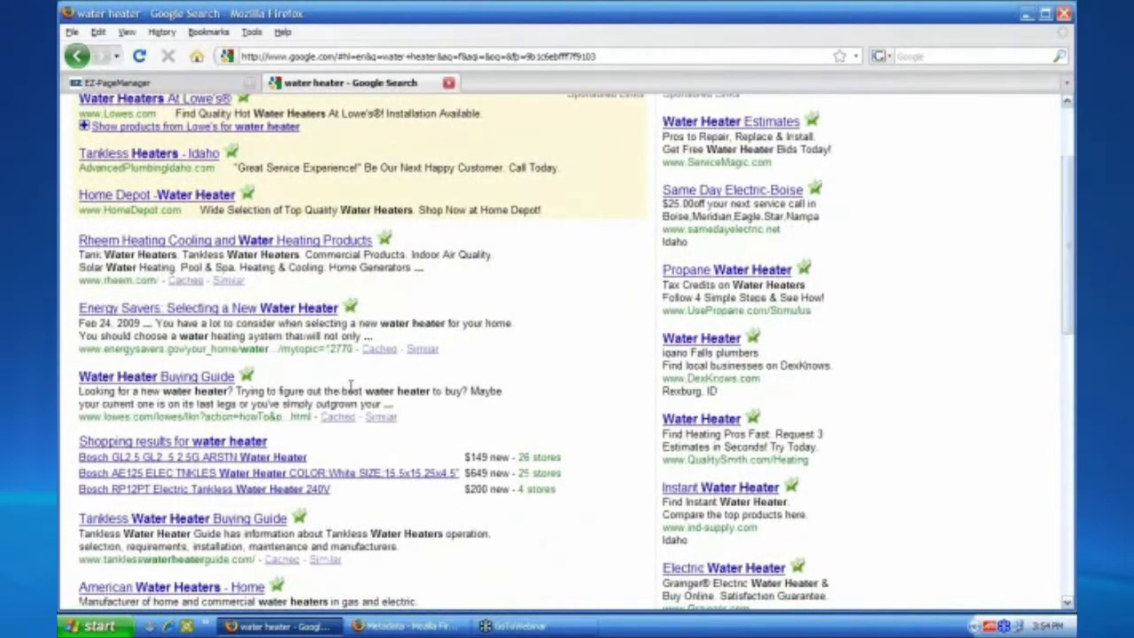
scroll(567, 351, down, 6)
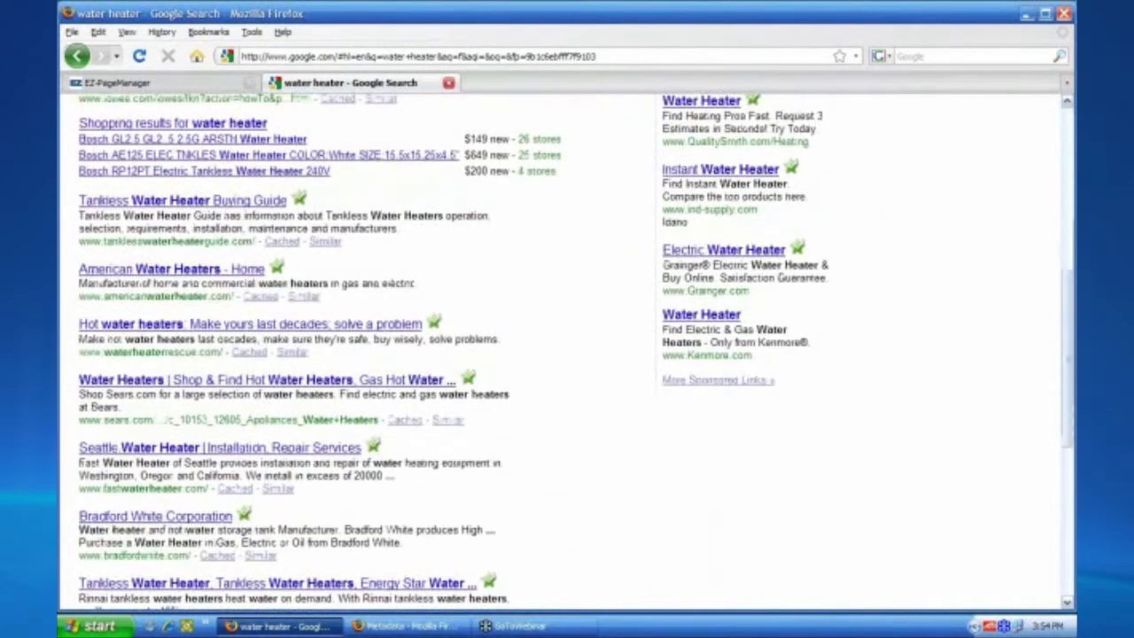
scroll(286, 464, down, 7)
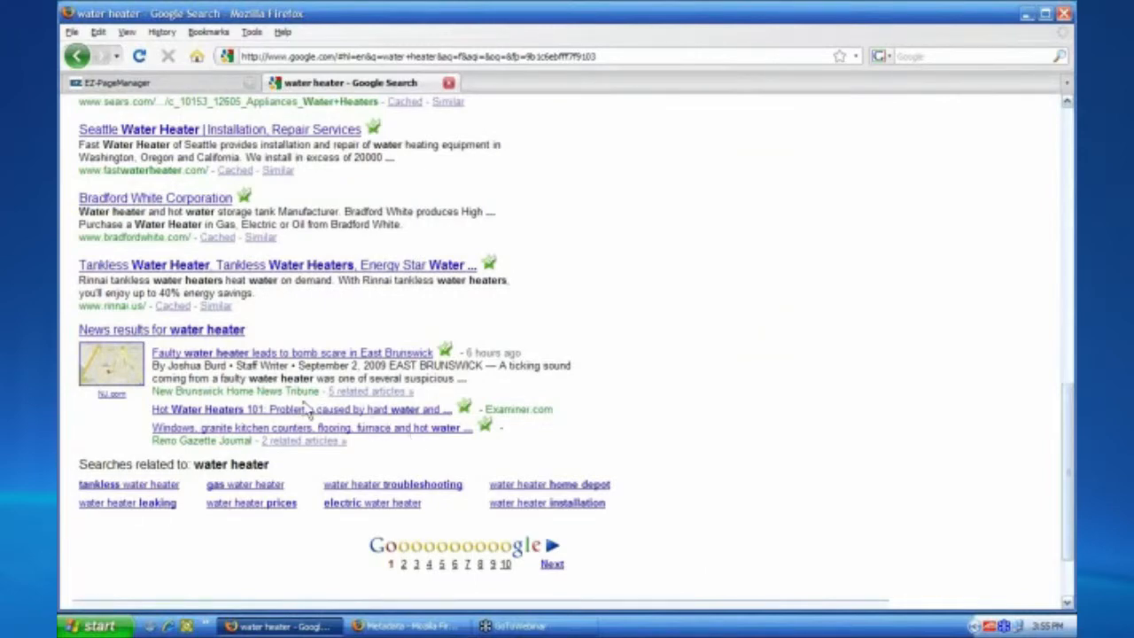
scroll(306, 409, up, 1)
scroll(305, 355, up, 7)
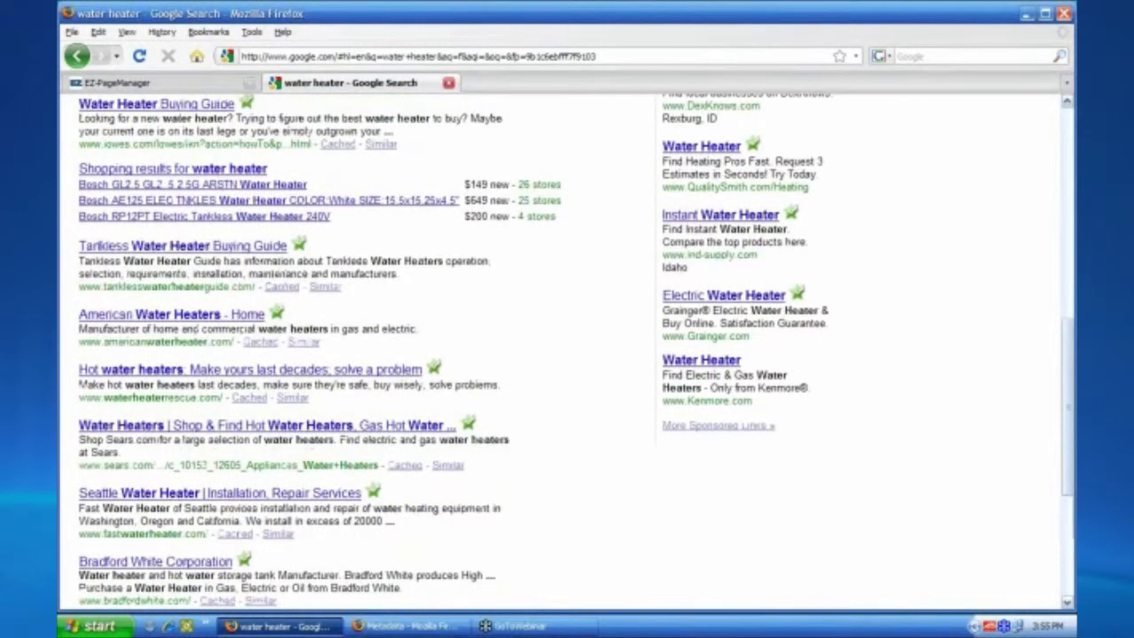
scroll(306, 354, up, 8)
Return to the form1 page's Metadata window and inspect the available options for the Robots setting
click(213, 84)
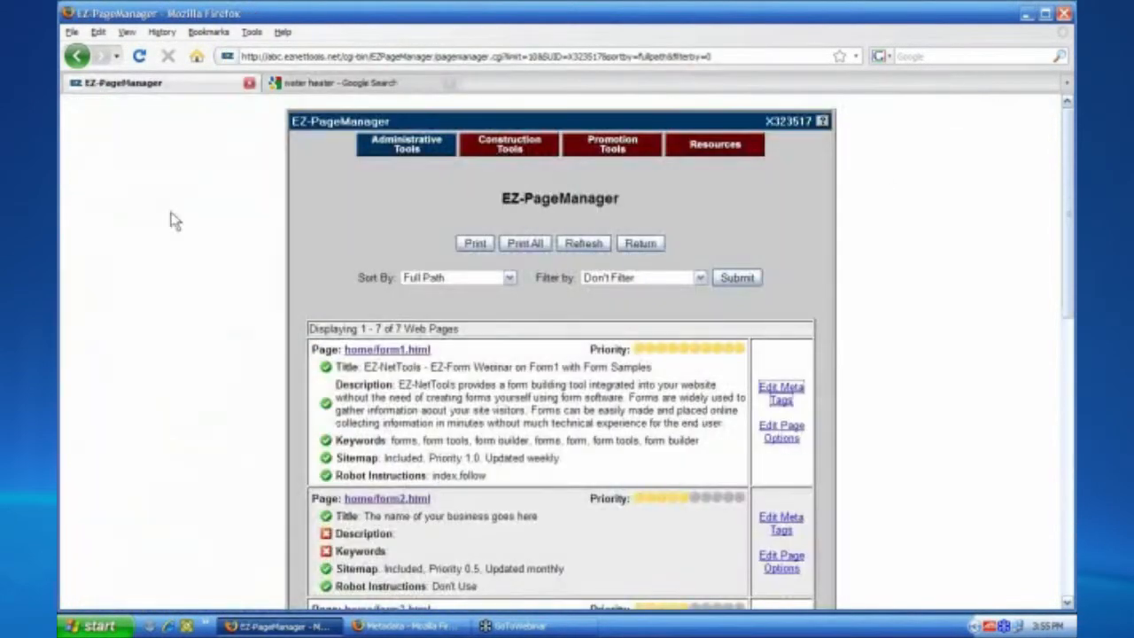
click(284, 84)
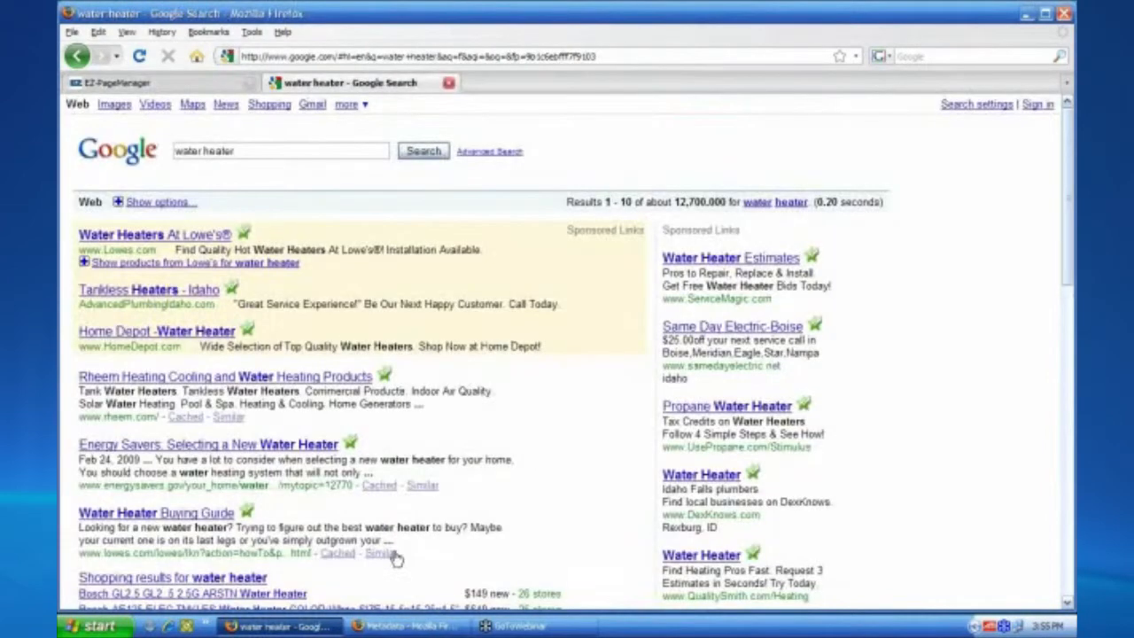
click(423, 628)
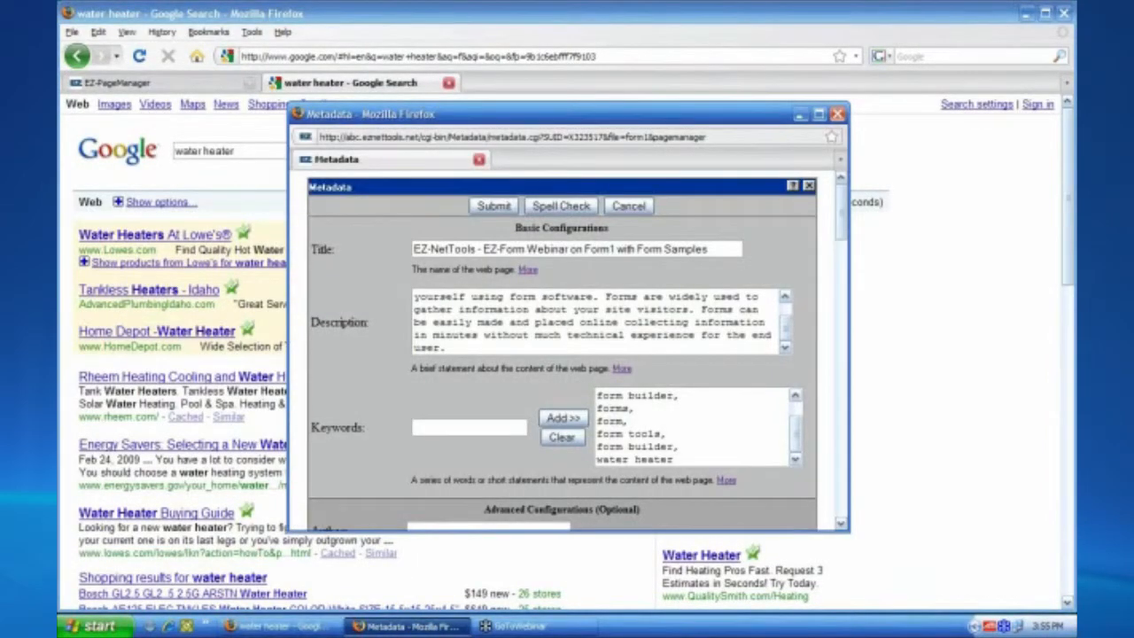
drag(847, 220, 849, 519)
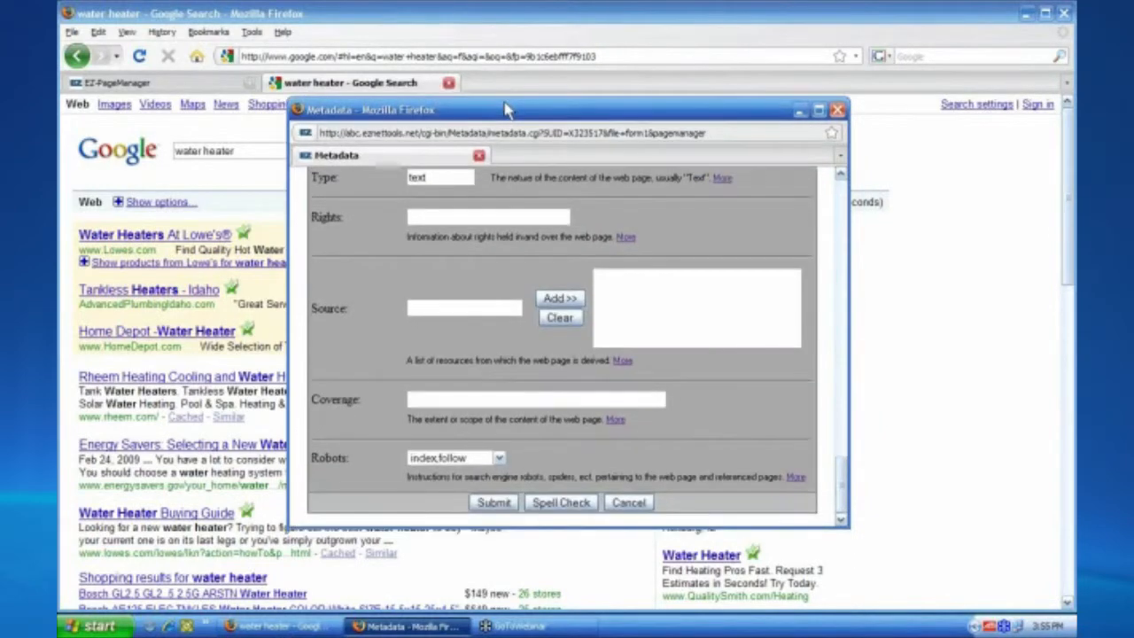
drag(507, 111, 506, 85)
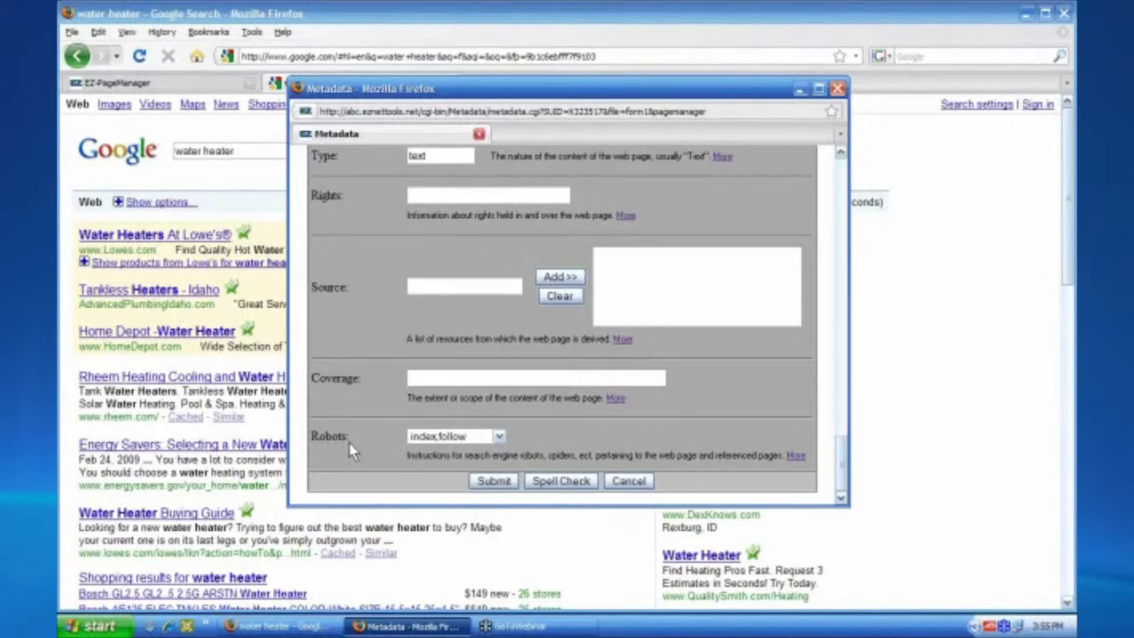
click(500, 438)
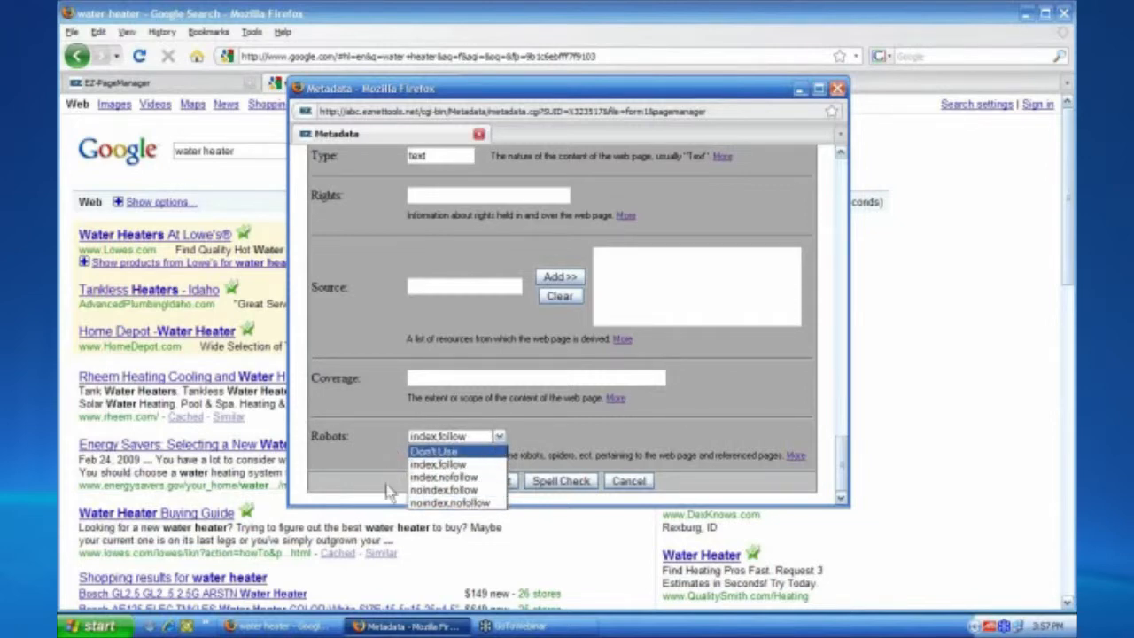
click(399, 435)
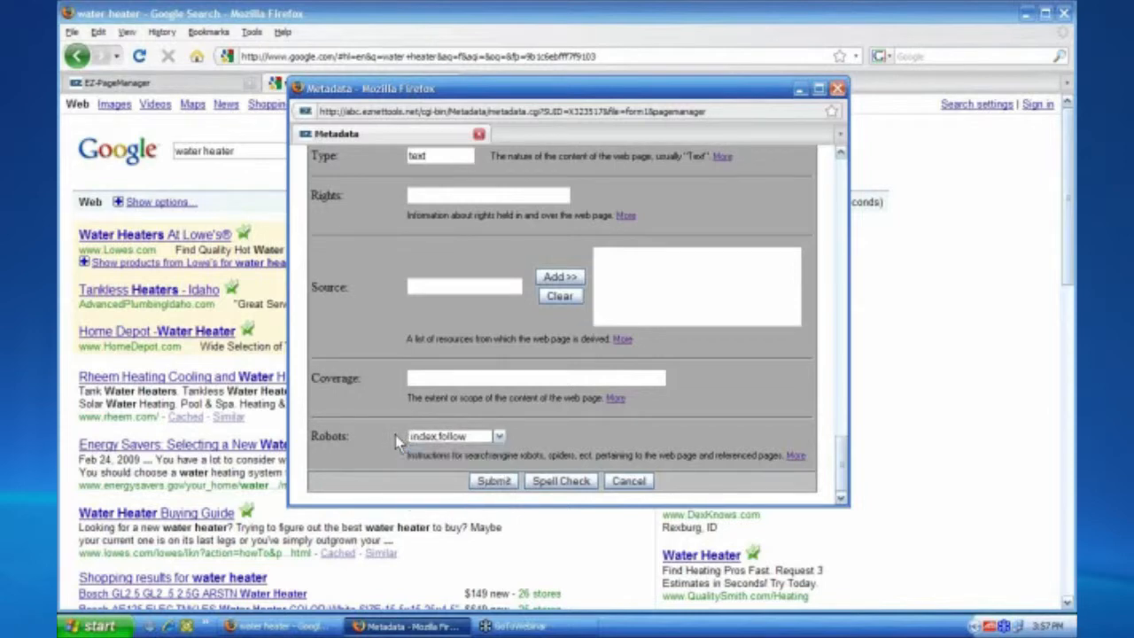
Set the Robots setting to Don't Use and submit the form1 page's metadata
click(496, 436)
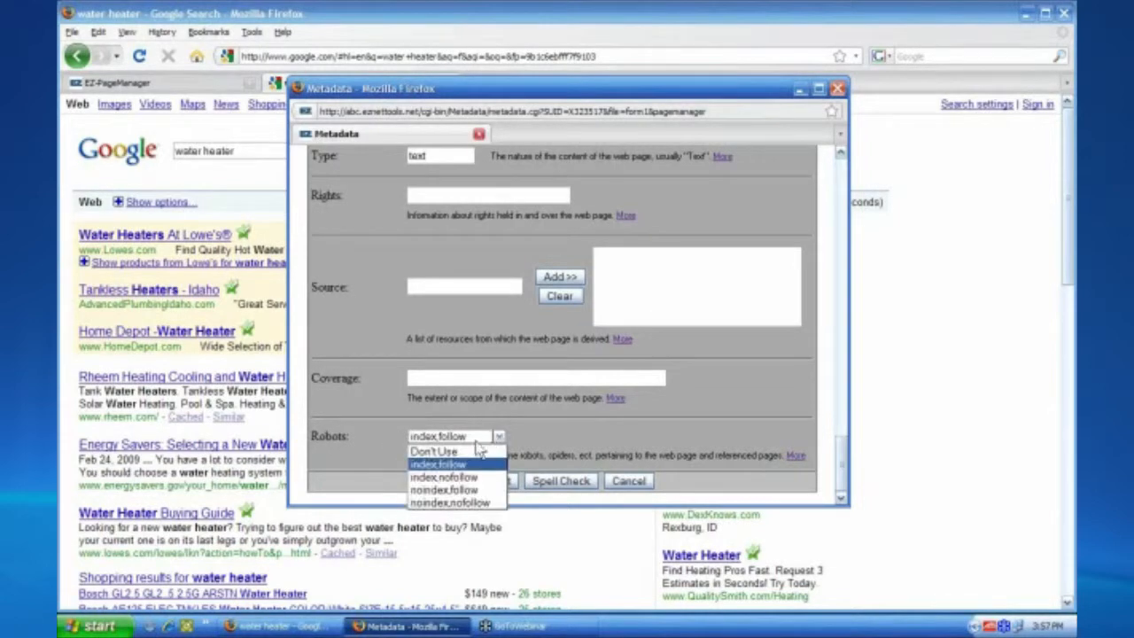
click(439, 452)
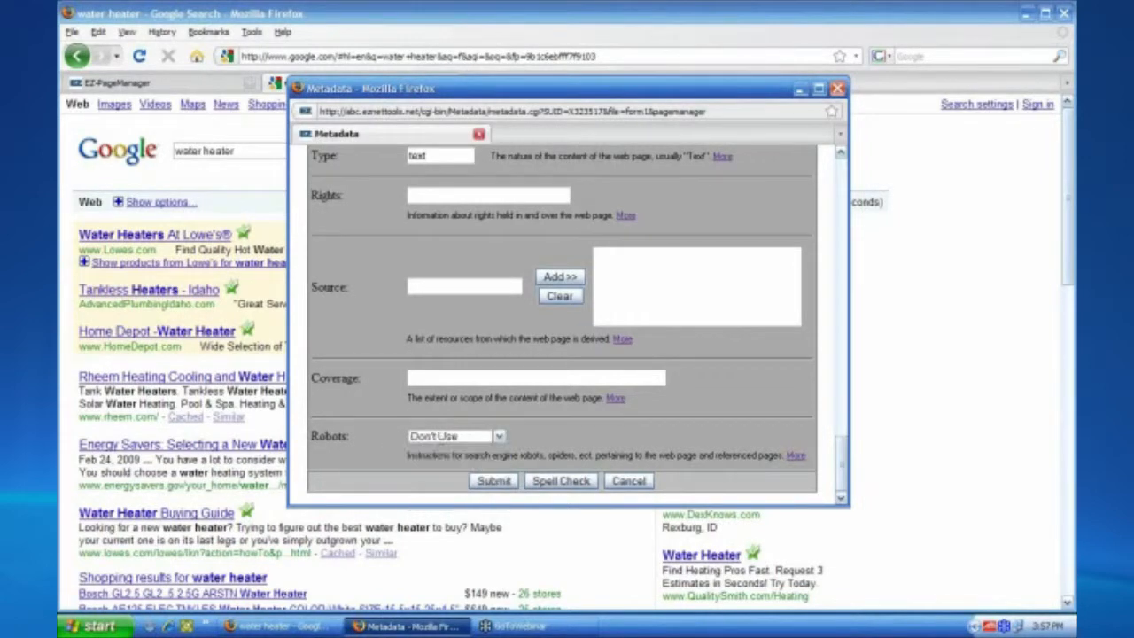
drag(405, 458, 575, 455)
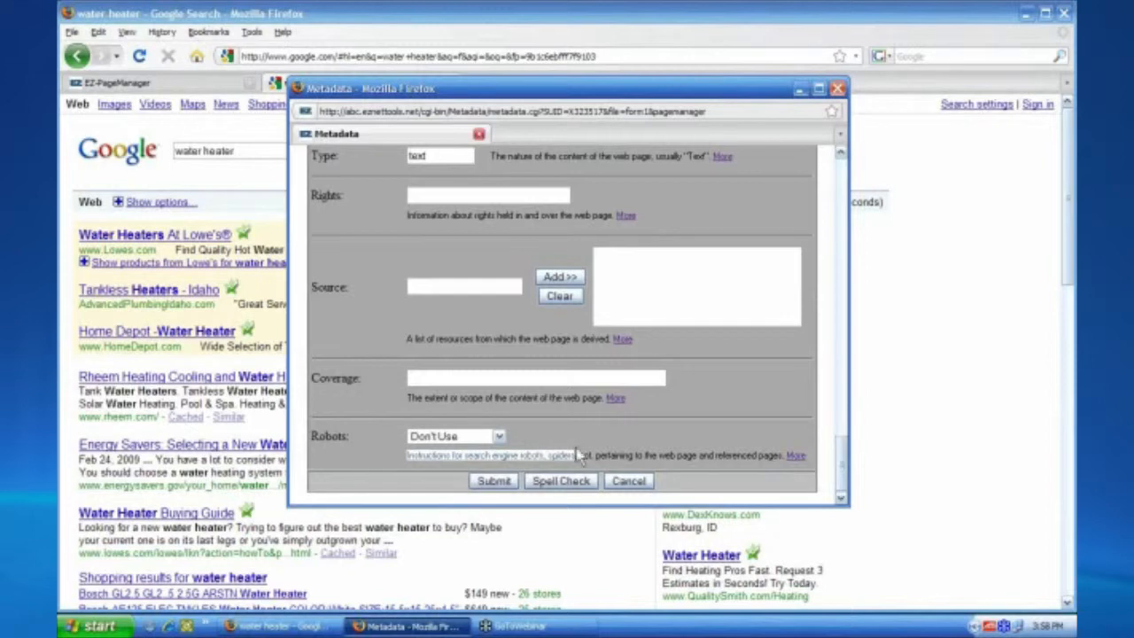
click(545, 433)
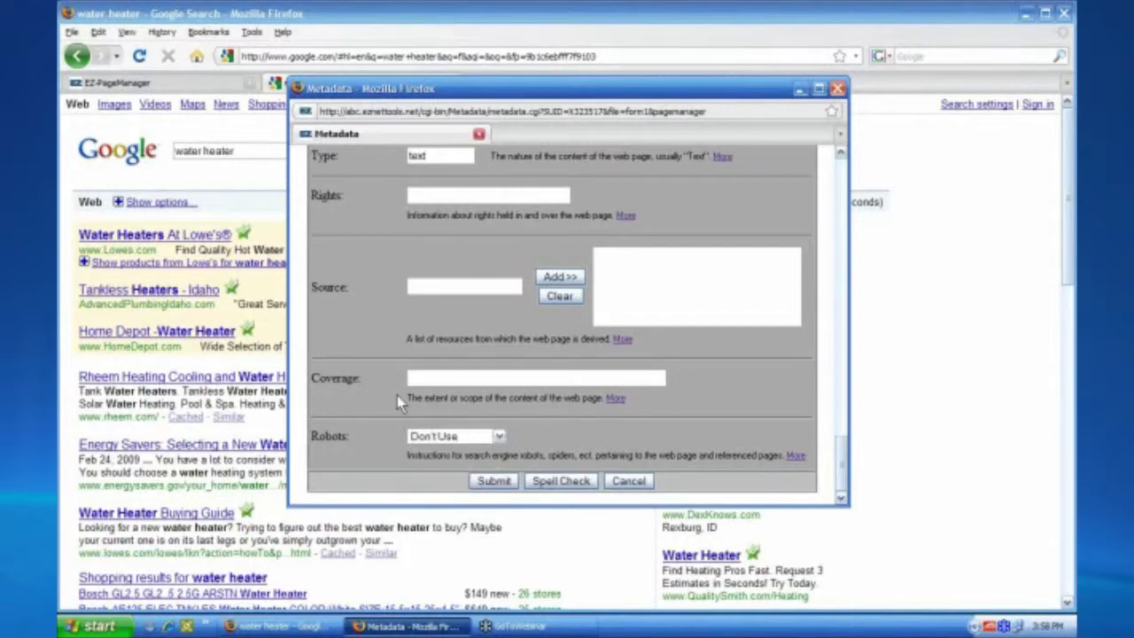
click(499, 439)
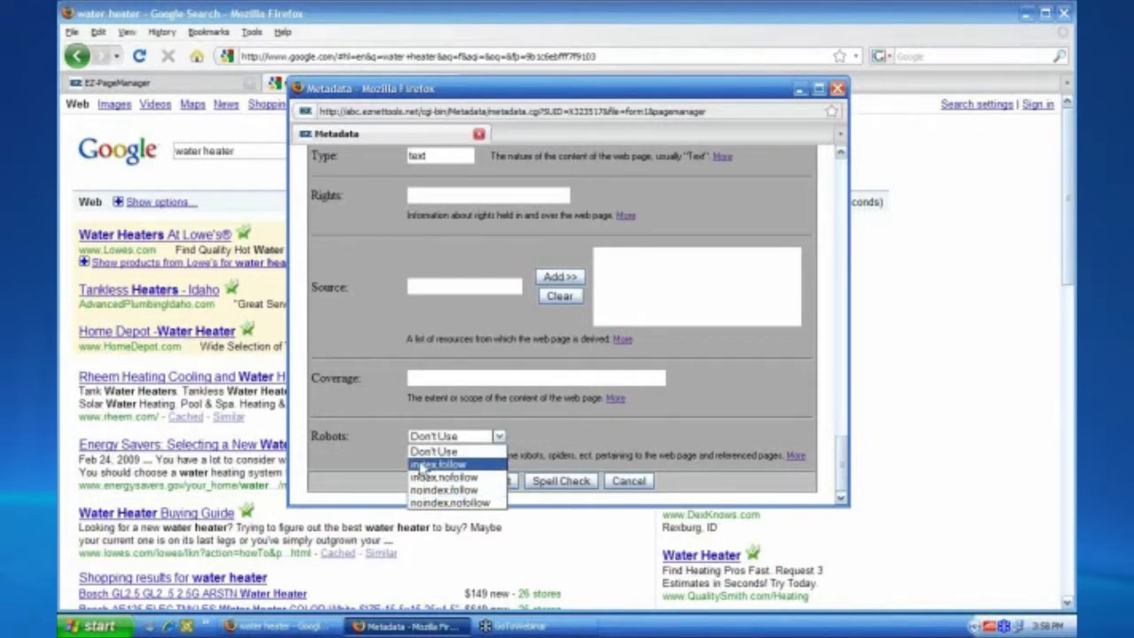
click(500, 436)
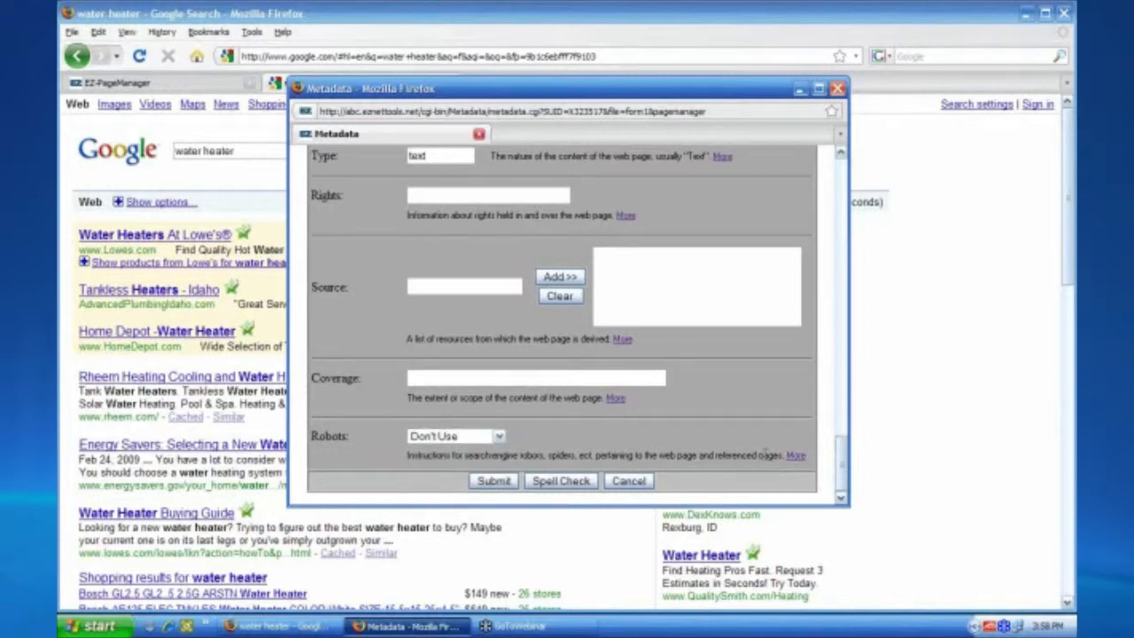
drag(845, 461, 830, 501)
click(490, 484)
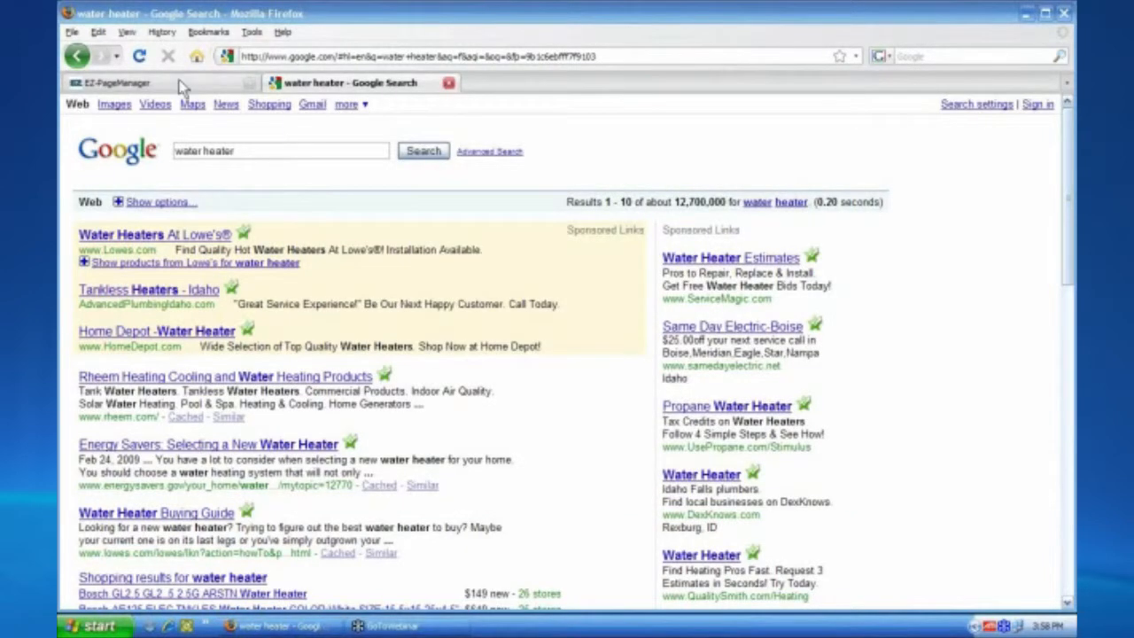
Switch back to the EZ-PageManager page list and check form1's title, description, keywords and robot instructions
click(180, 82)
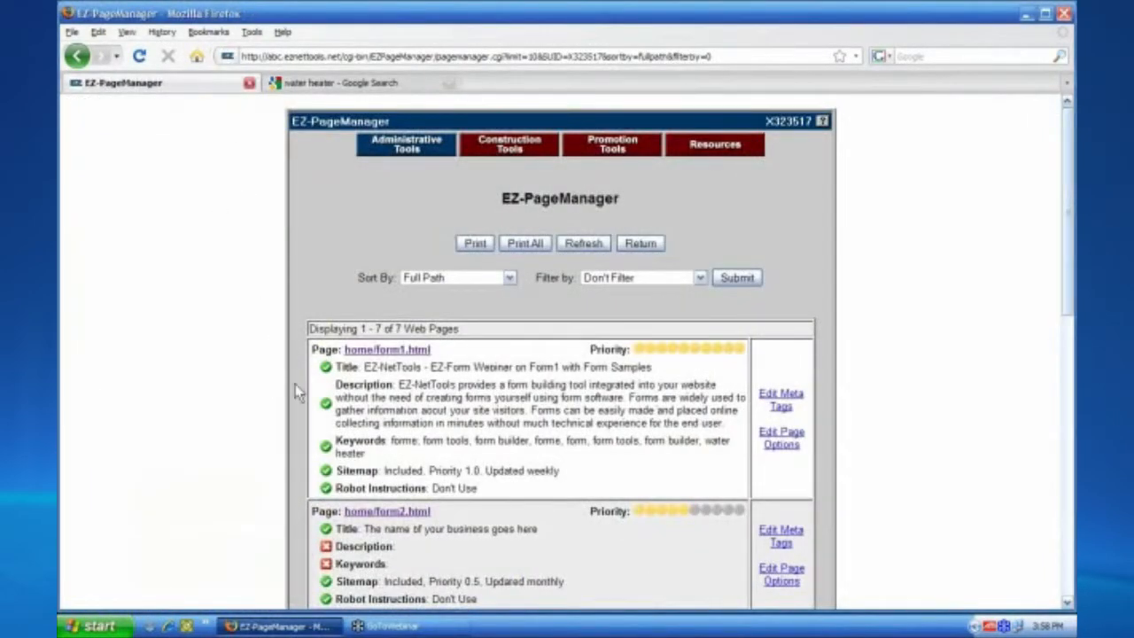
drag(335, 366, 404, 440)
click(488, 490)
drag(487, 490, 452, 488)
click(396, 486)
Open the page options of form1 and go to the Search Engine Sitemap settings
click(780, 448)
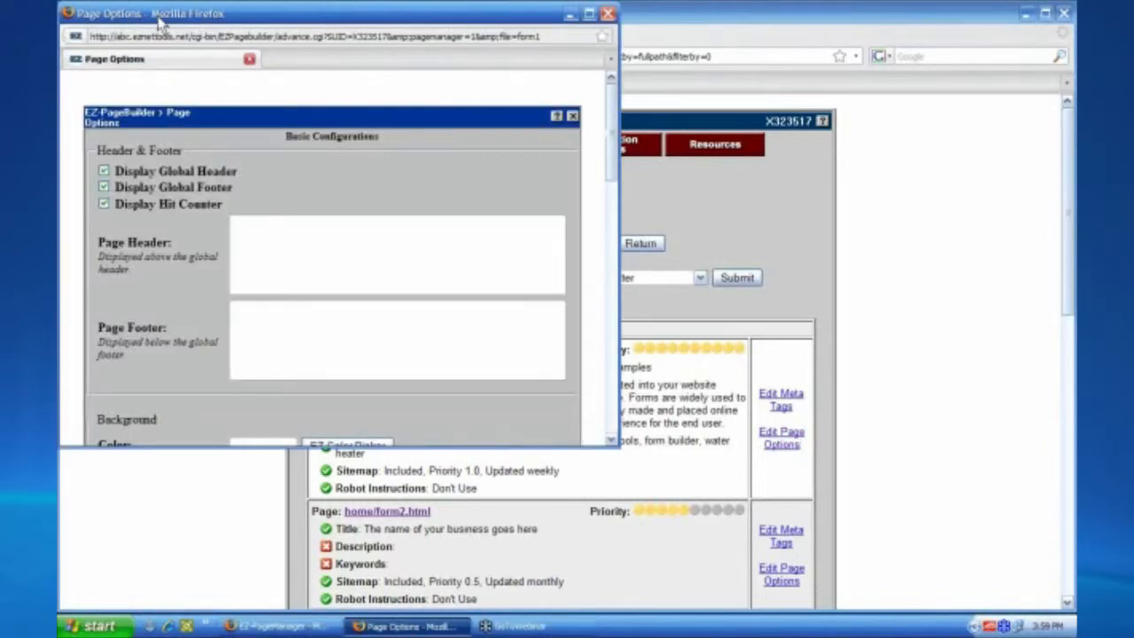
drag(159, 22, 384, 127)
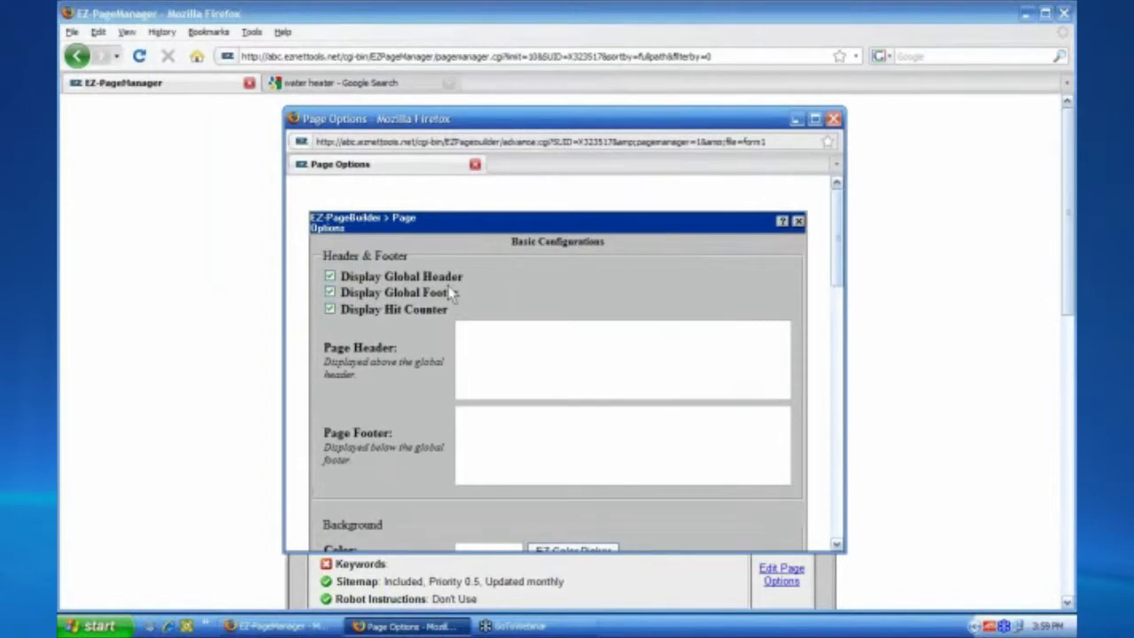
scroll(526, 277, down, 6)
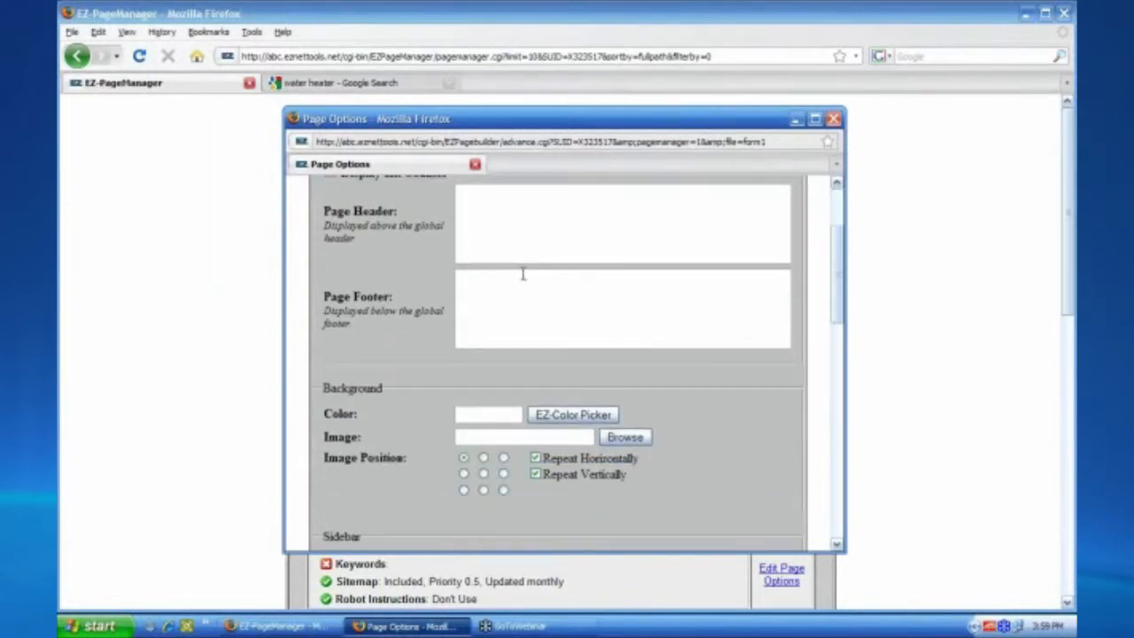
scroll(425, 353, down, 10)
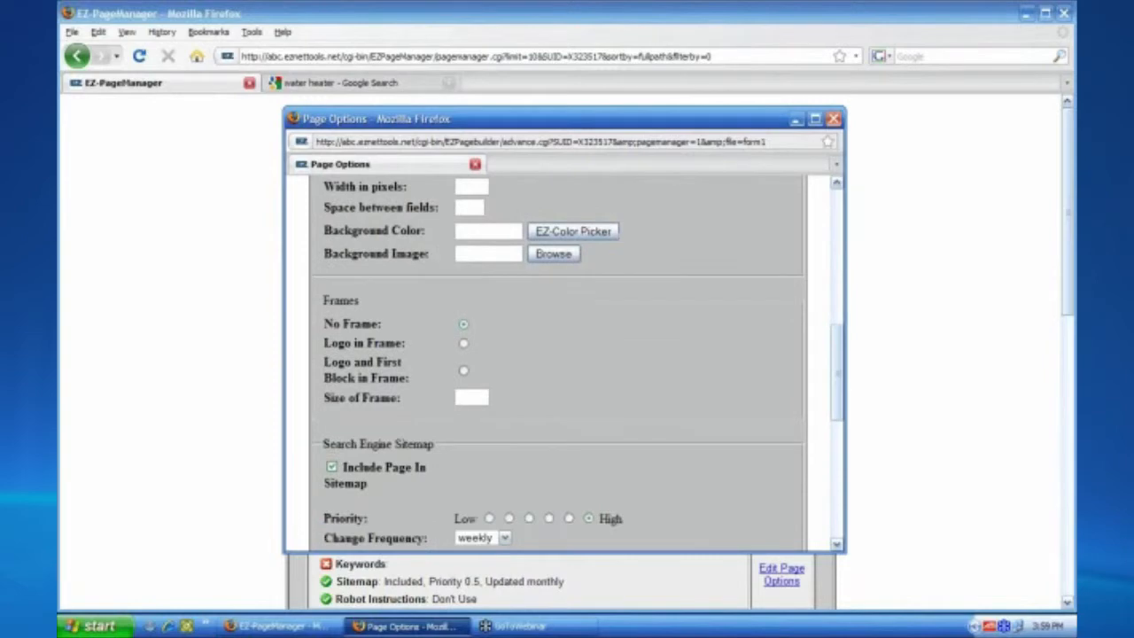
scroll(426, 353, down, 1)
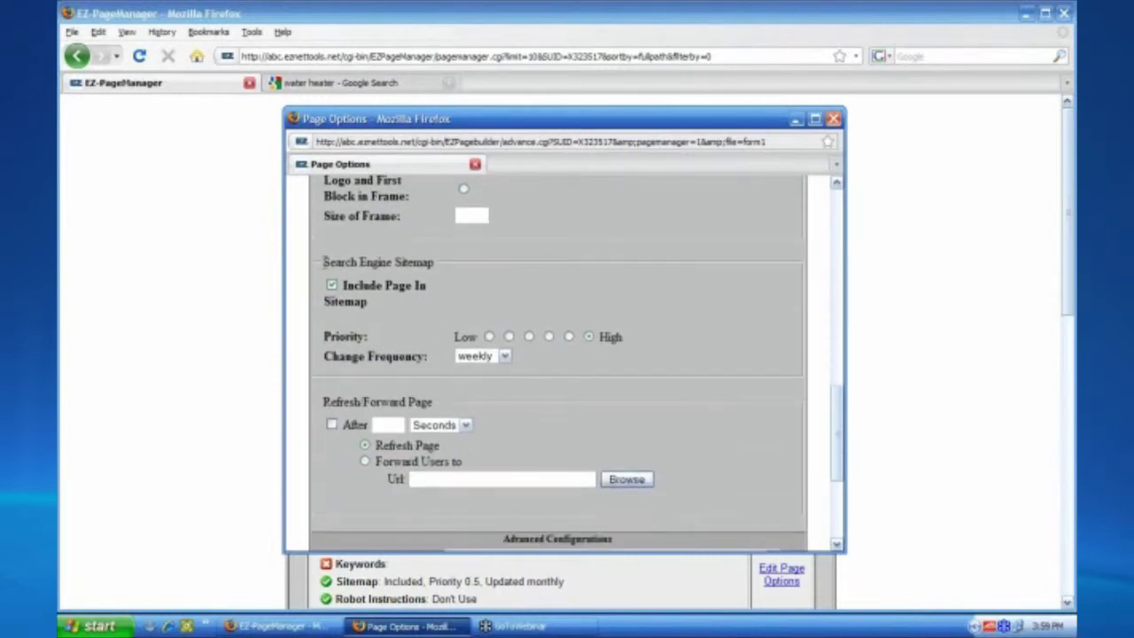
Turn off Include Page In Sitemap for form1 and turn it back on
drag(323, 261, 431, 285)
click(402, 282)
click(332, 286)
drag(322, 263, 404, 263)
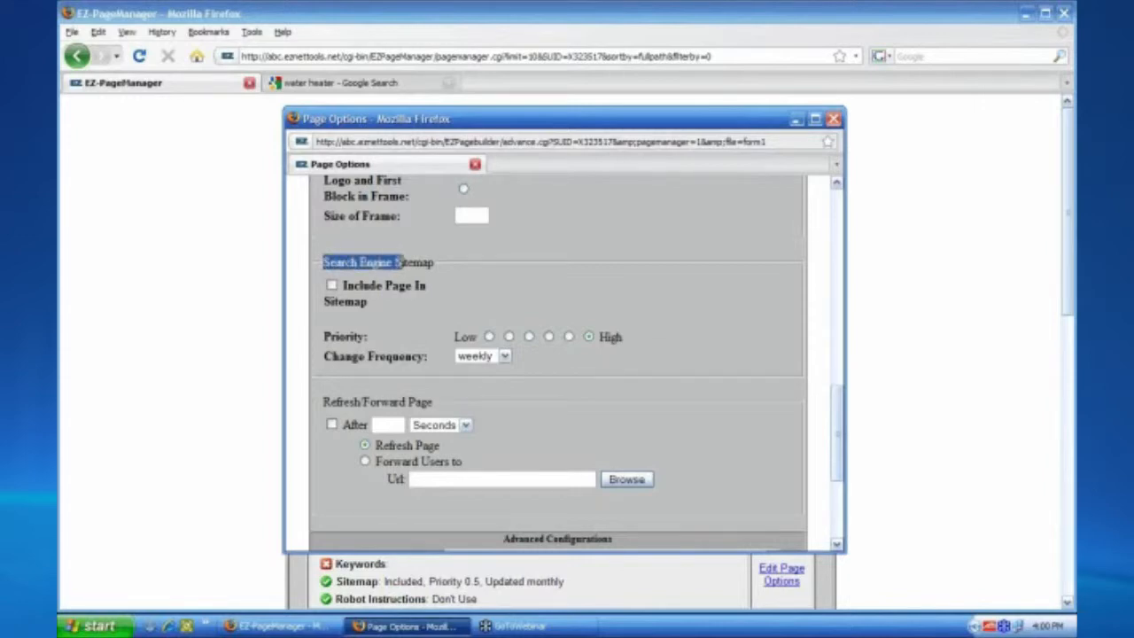
click(344, 267)
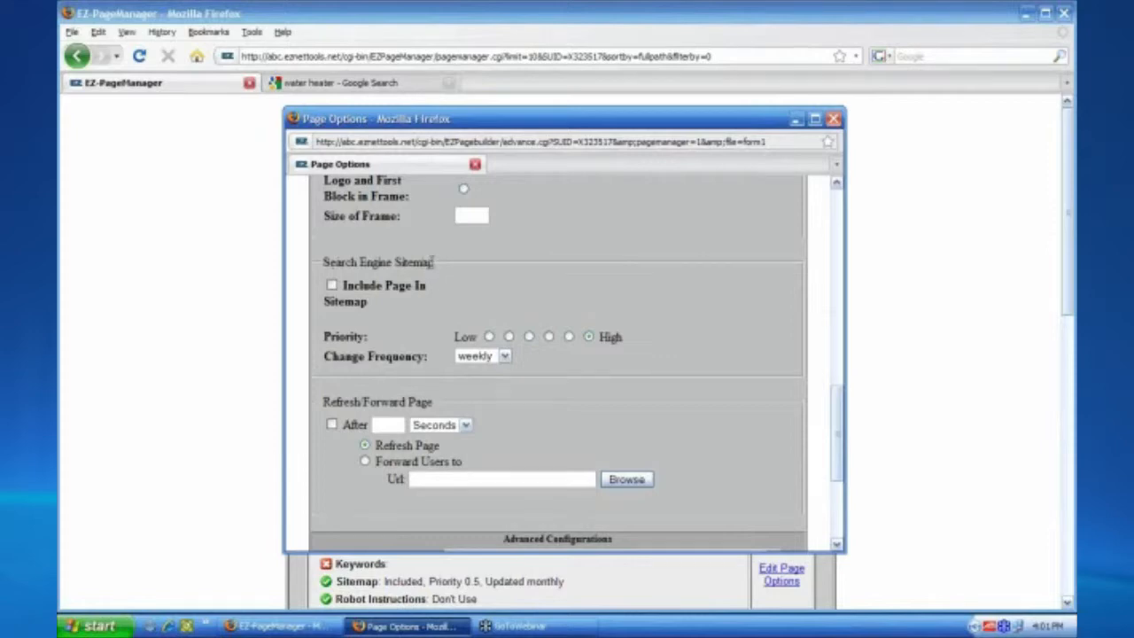
click(330, 287)
Try the different sitemap priority levels and set form1's Priority to the fourth of the six levels
click(570, 339)
click(548, 338)
click(529, 338)
click(510, 338)
click(489, 337)
click(588, 336)
click(569, 338)
click(548, 337)
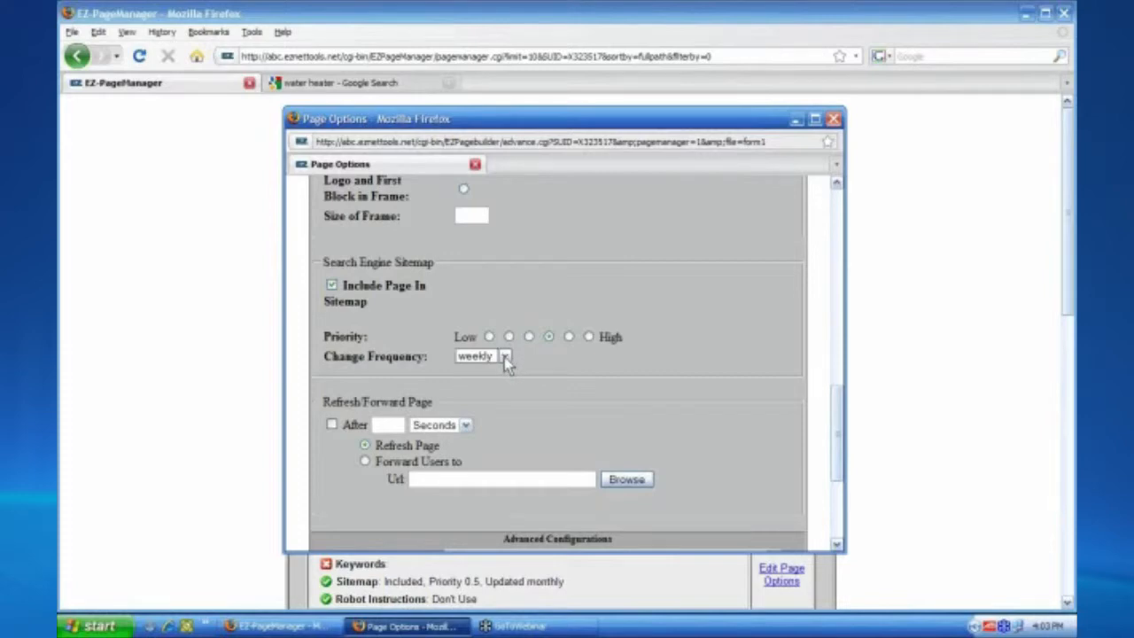
Inspect the available Change Frequency options for form1's sitemap entry, keeping it at weekly
click(505, 359)
click(514, 362)
click(505, 356)
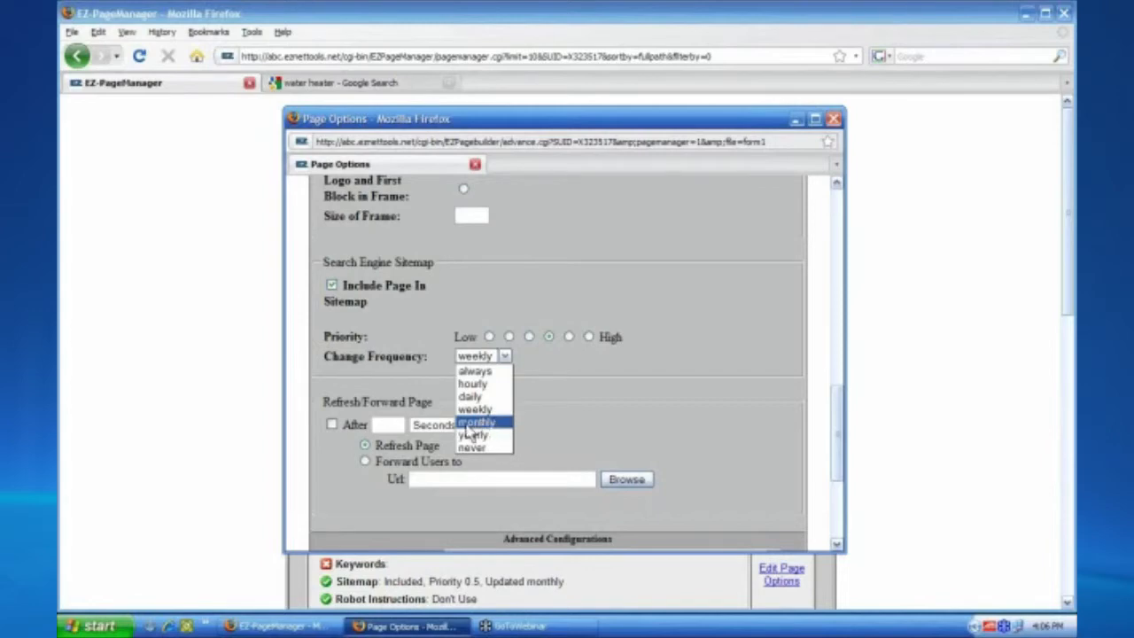
click(520, 429)
click(504, 359)
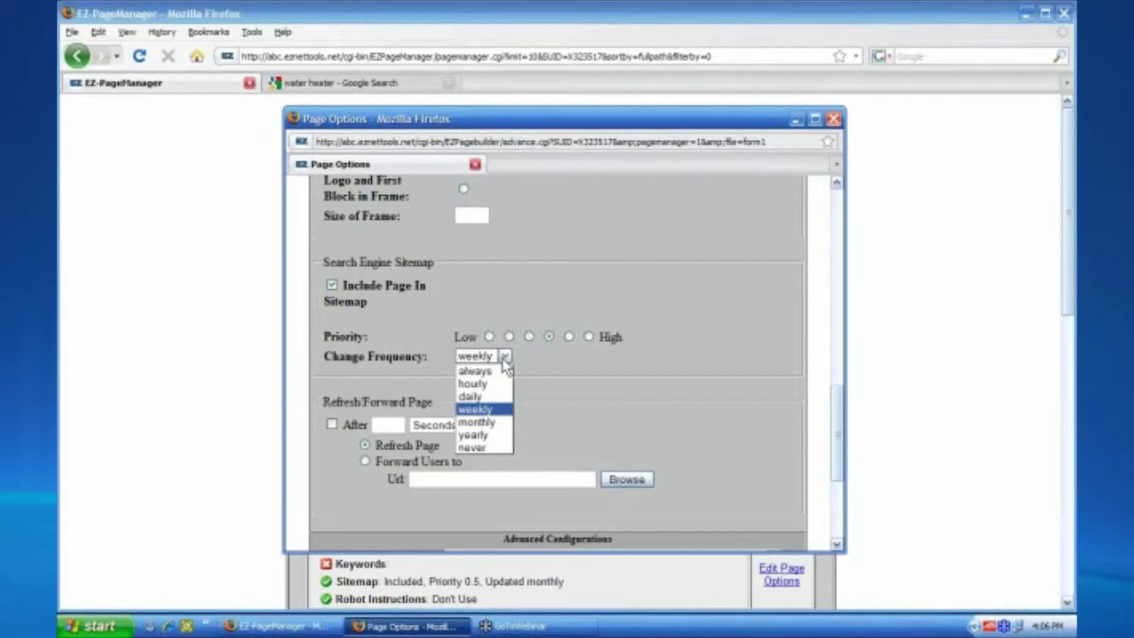
click(505, 359)
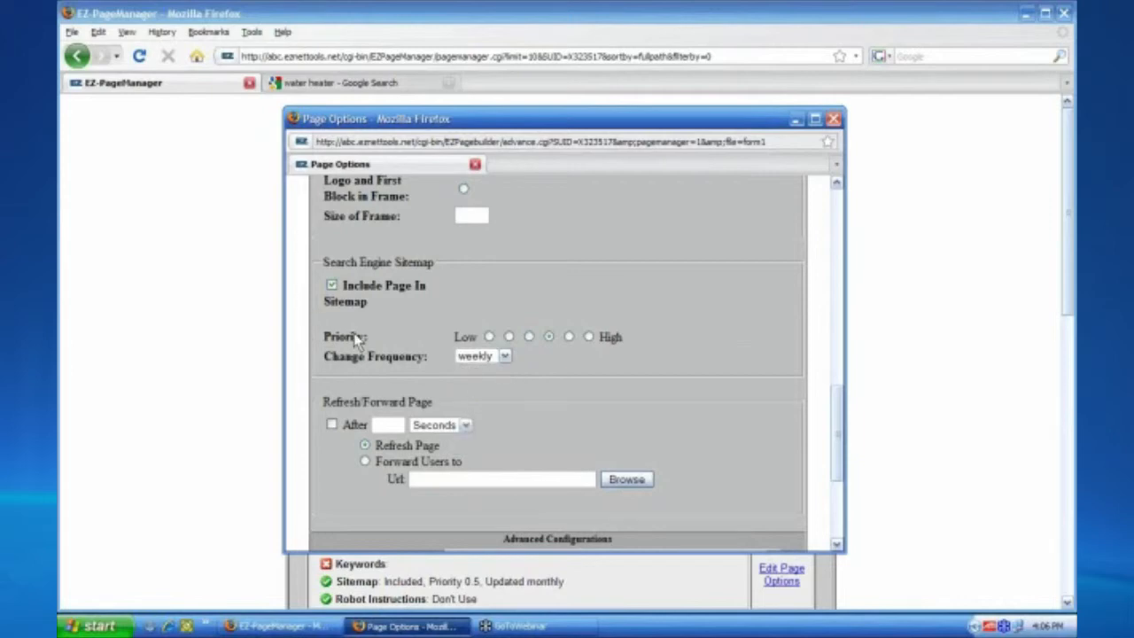
Submit form1's page options to save the sitemap settings
scroll(355, 337, down, 4)
scroll(355, 332, up, 4)
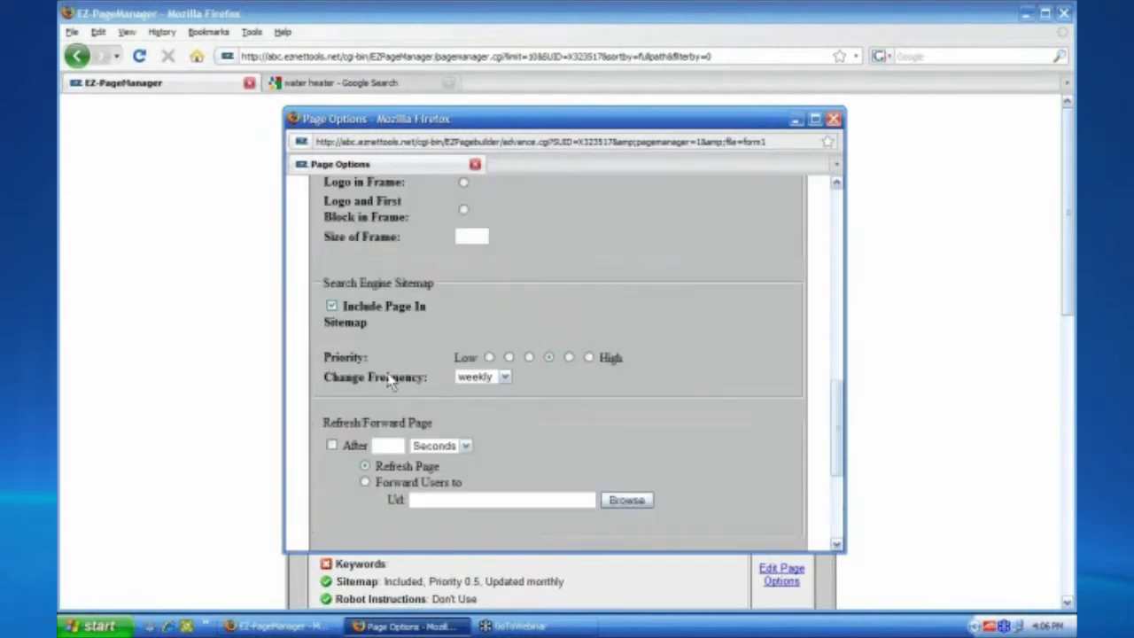
scroll(455, 354, down, 5)
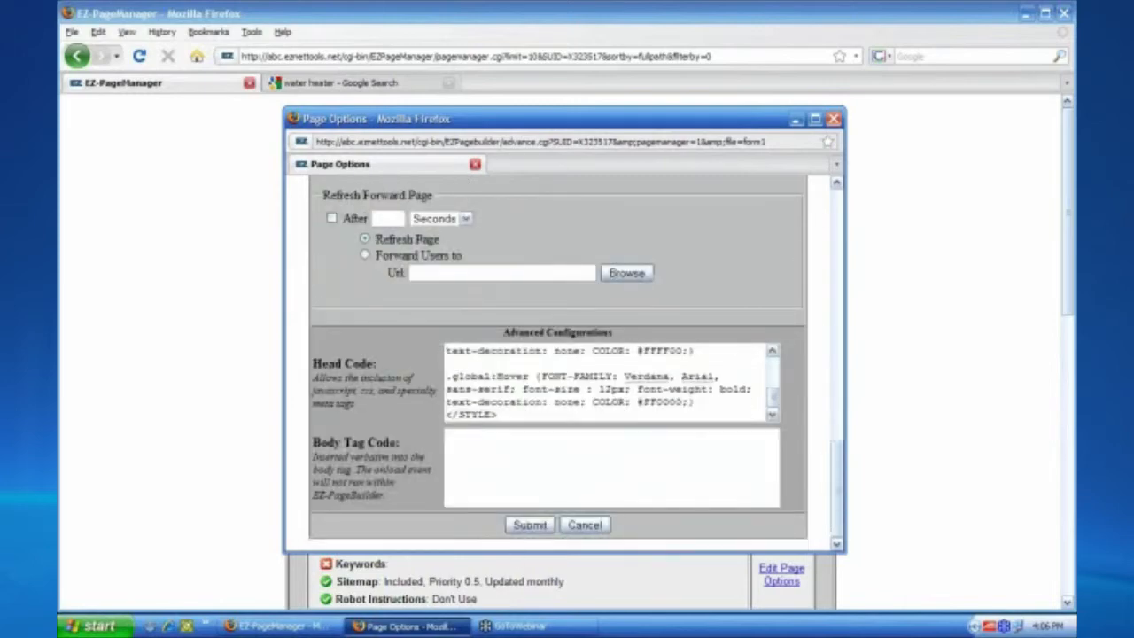
click(530, 526)
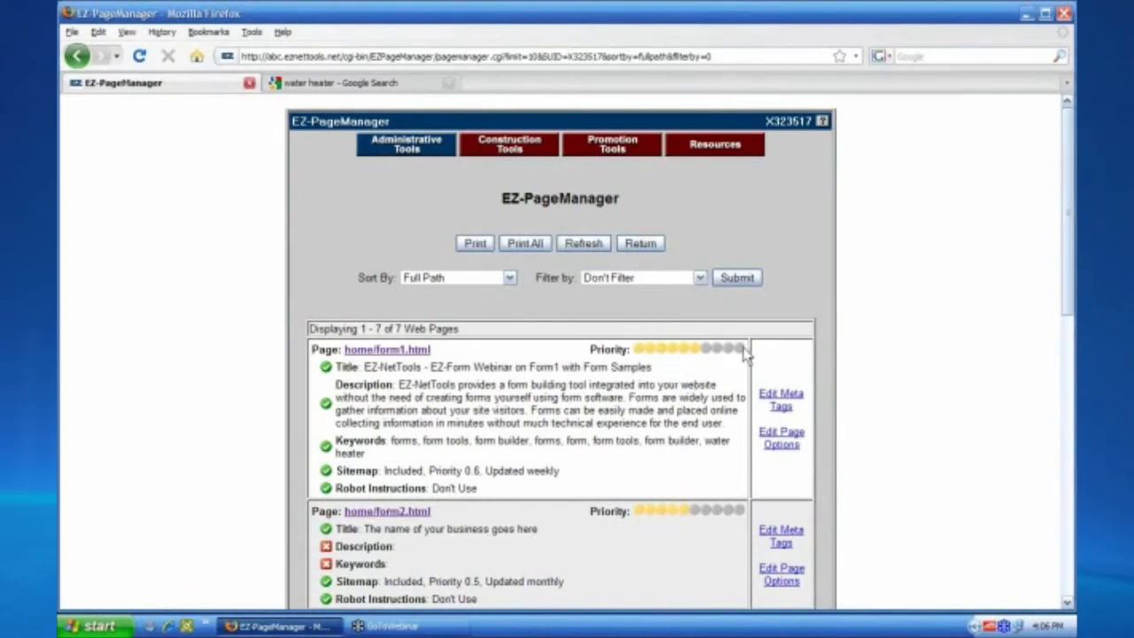
Review form1's entry in the page list: priority, robot instructions, sitemap, title, description and keywords
drag(585, 355, 666, 355)
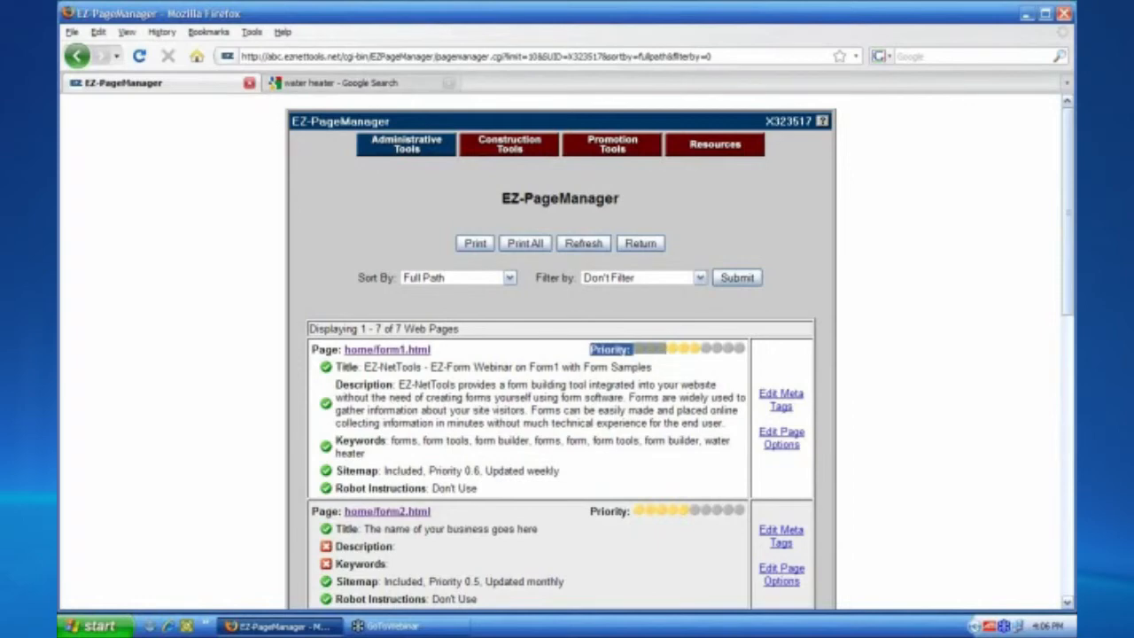
drag(486, 489, 423, 489)
click(426, 488)
drag(559, 471, 351, 470)
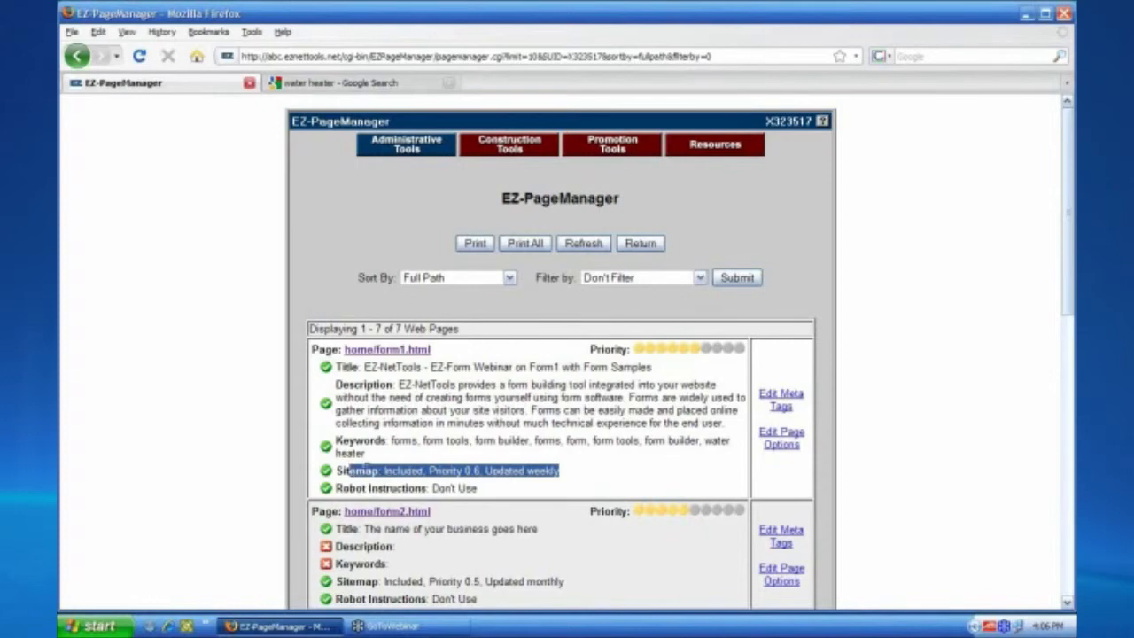
click(429, 452)
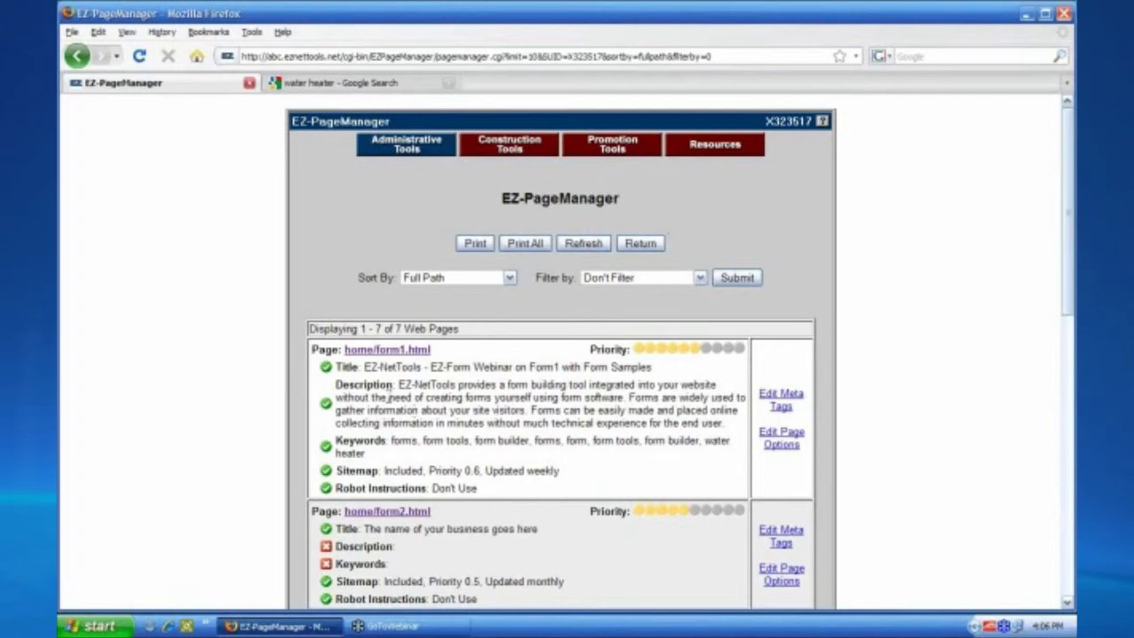
double_click(343, 366)
drag(338, 384, 395, 385)
drag(355, 441, 383, 440)
click(477, 430)
Look through the entries of the remaining web pages in the list, down to puzzle.html, and return to form1
scroll(551, 389, down, 10)
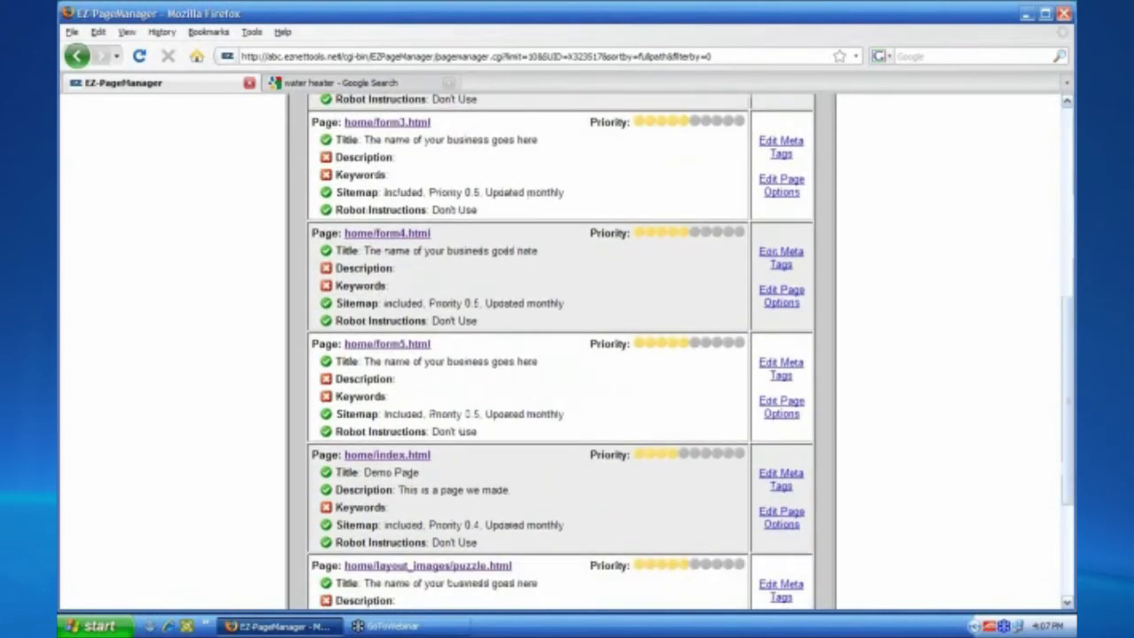
scroll(603, 542, down, 3)
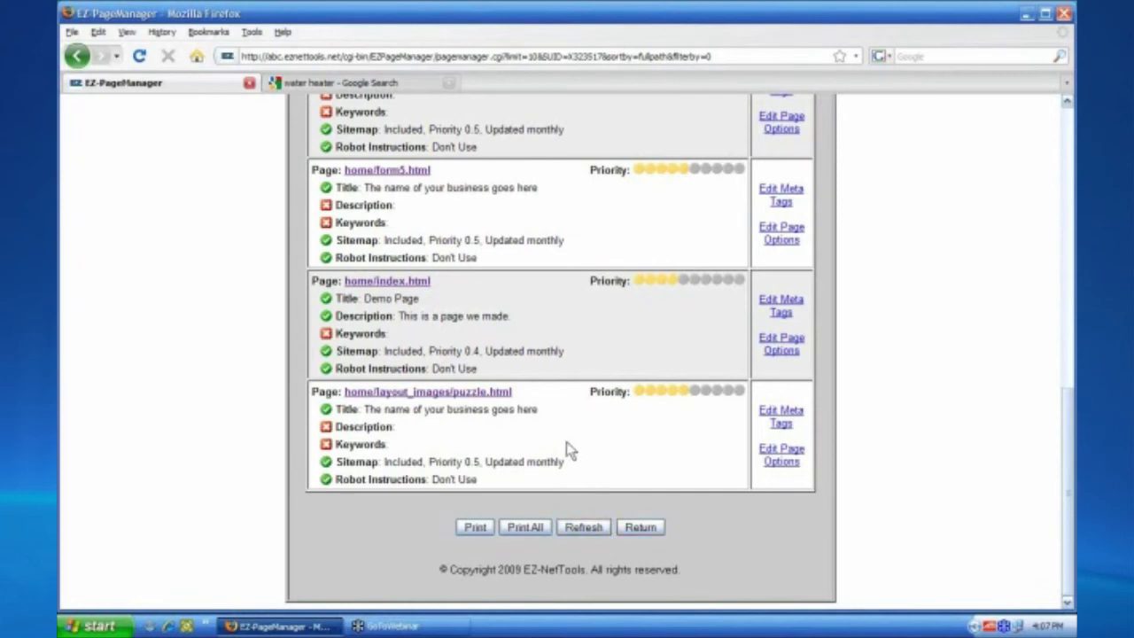
scroll(569, 450, up, 1)
scroll(566, 441, up, 10)
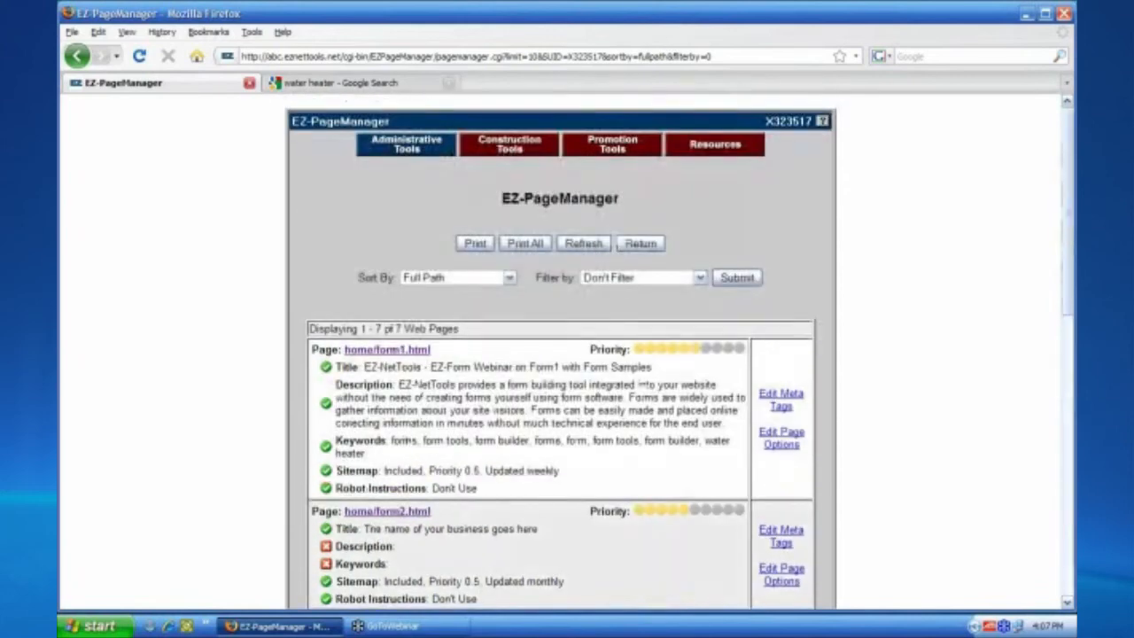